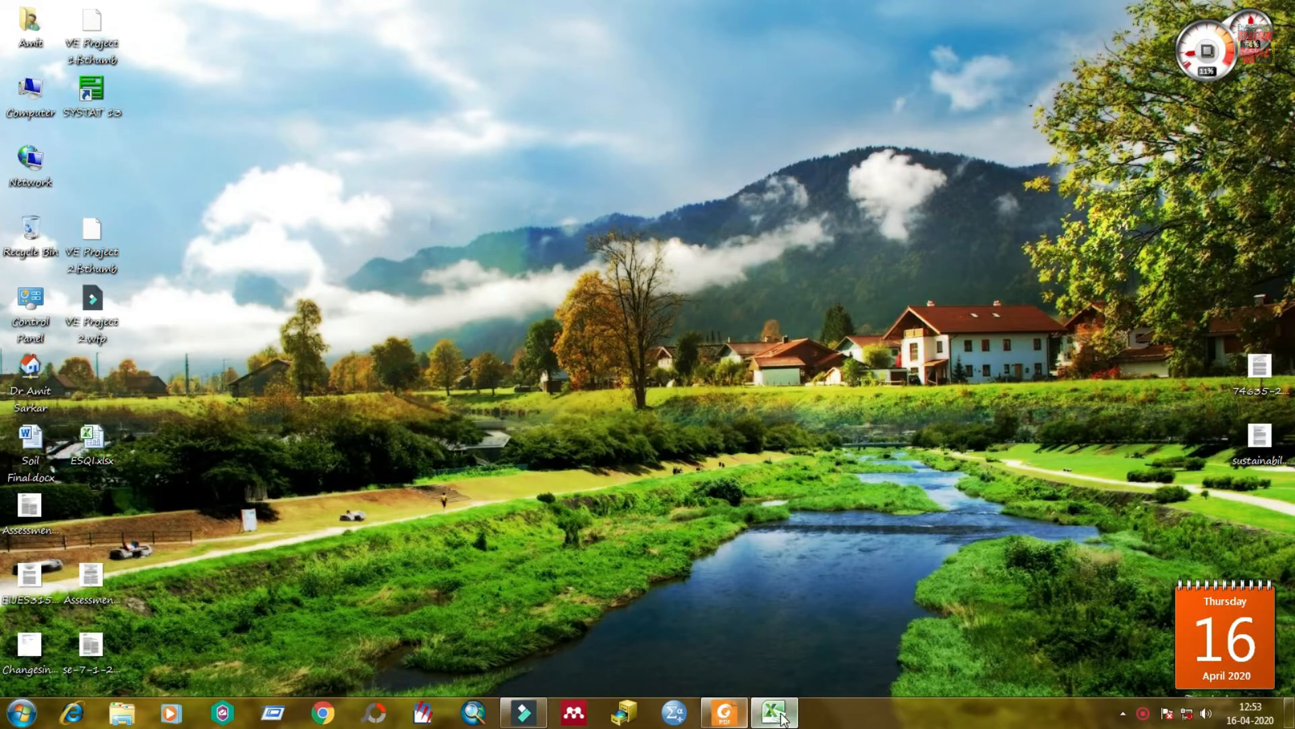
Switch to the Book1 workbook in Excel.
{"action": "left_click", "coordinate": [786, 587]}
{"action": "left_click", "coordinate": [636, 341]}
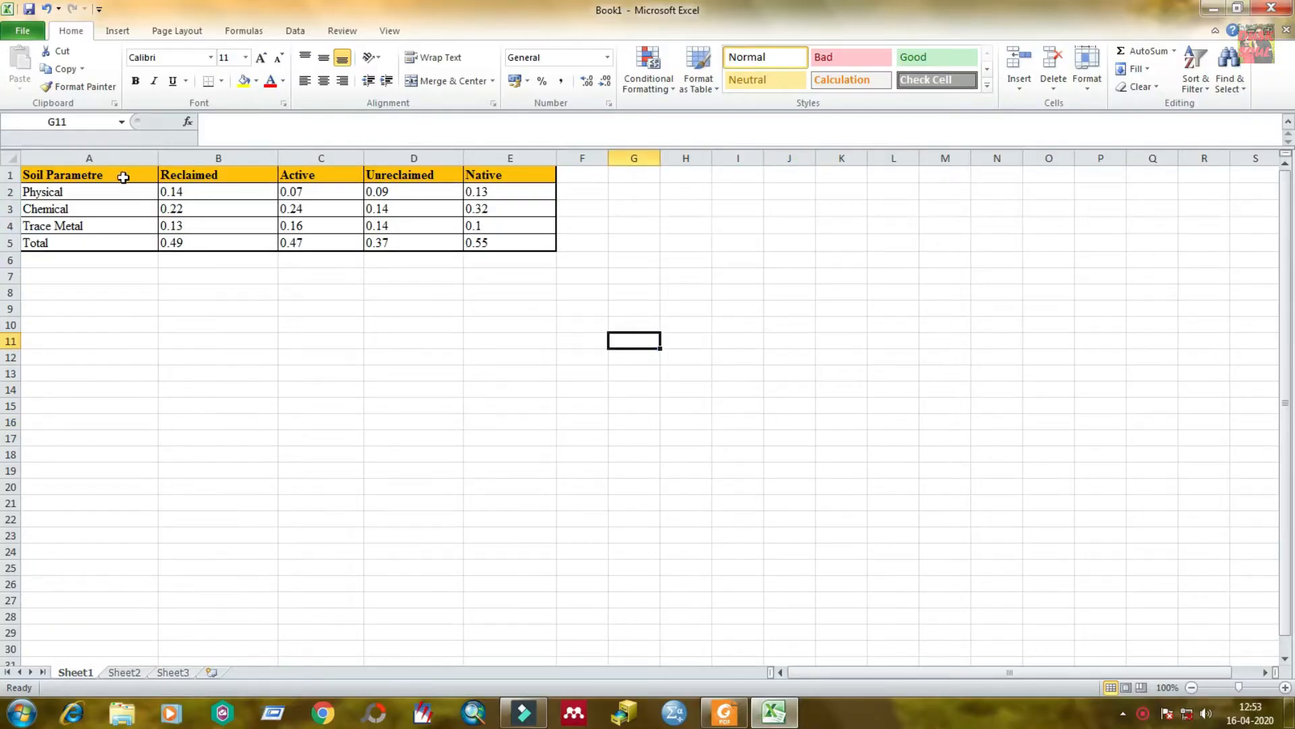
Examine the soil parameter table, including its Reclaimed, Active, Unreclaimed and Native columns.
{"action": "left_click_drag", "start_coordinate": [120, 180], "coordinate": [497, 243]}
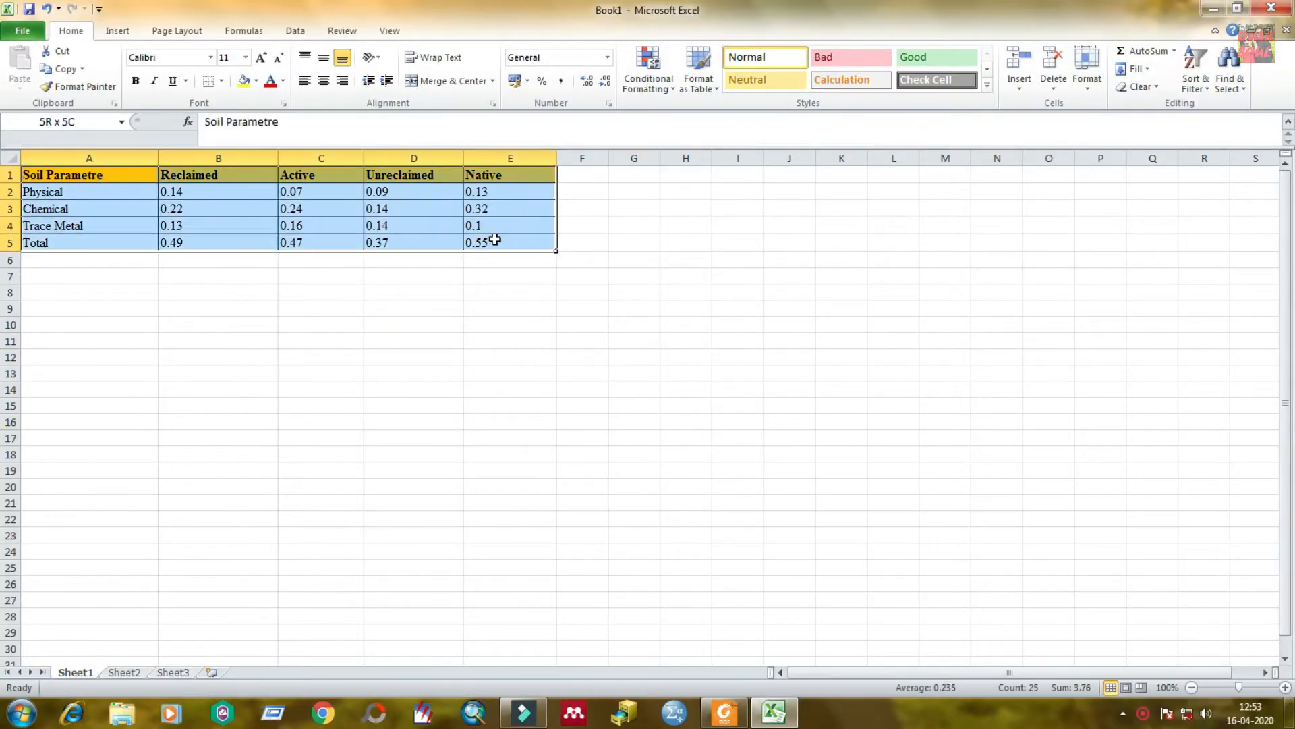
{"action": "left_click", "coordinate": [492, 311]}
{"action": "left_click_drag", "start_coordinate": [120, 178], "coordinate": [108, 243]}
{"action": "left_click", "coordinate": [274, 289]}
{"action": "left_click_drag", "start_coordinate": [222, 176], "coordinate": [234, 232]}
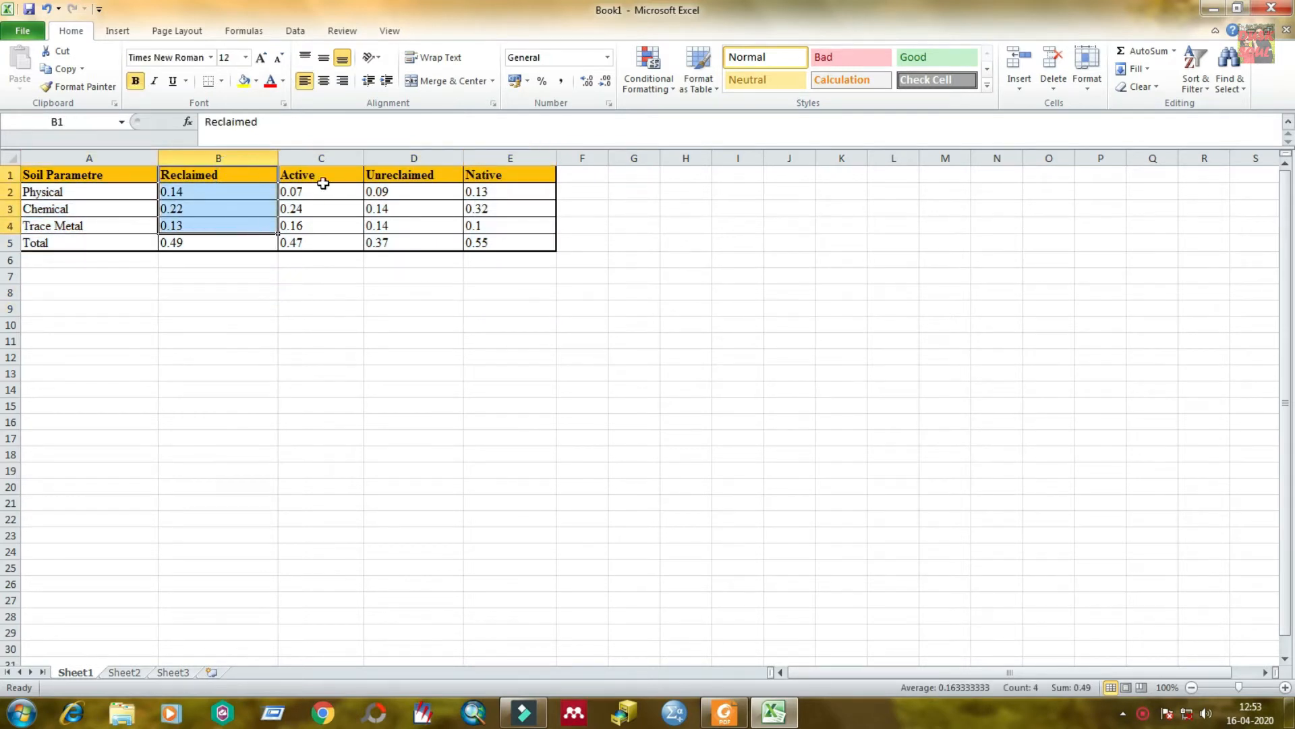
{"action": "left_click", "coordinate": [323, 202]}
{"action": "left_click_drag", "start_coordinate": [317, 169], "coordinate": [324, 223]}
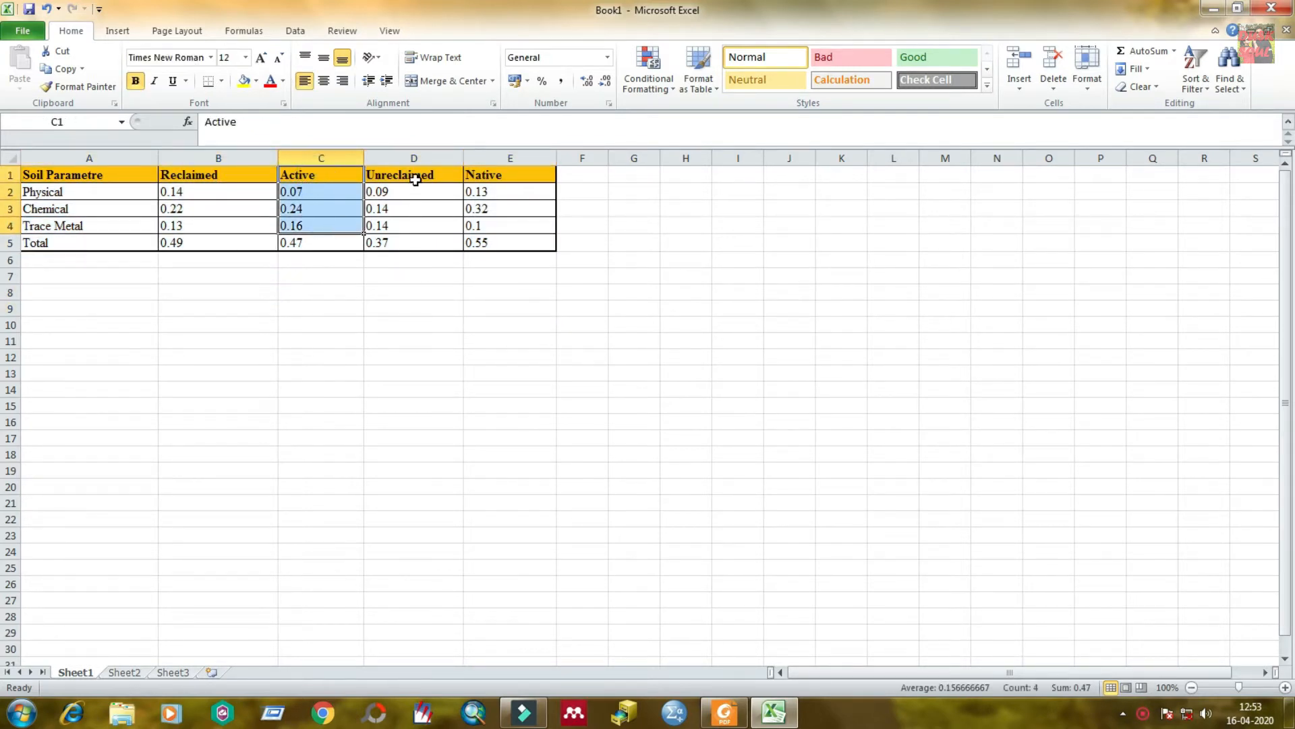
{"action": "left_click_drag", "start_coordinate": [414, 175], "coordinate": [413, 244]}
{"action": "left_click_drag", "start_coordinate": [489, 177], "coordinate": [506, 244]}
{"action": "left_click", "coordinate": [497, 355]}
Insert a 2-D stacked column chart from the soil data in A1:E4, leaving out the Total row.
{"action": "left_click_drag", "start_coordinate": [88, 179], "coordinate": [509, 223]}
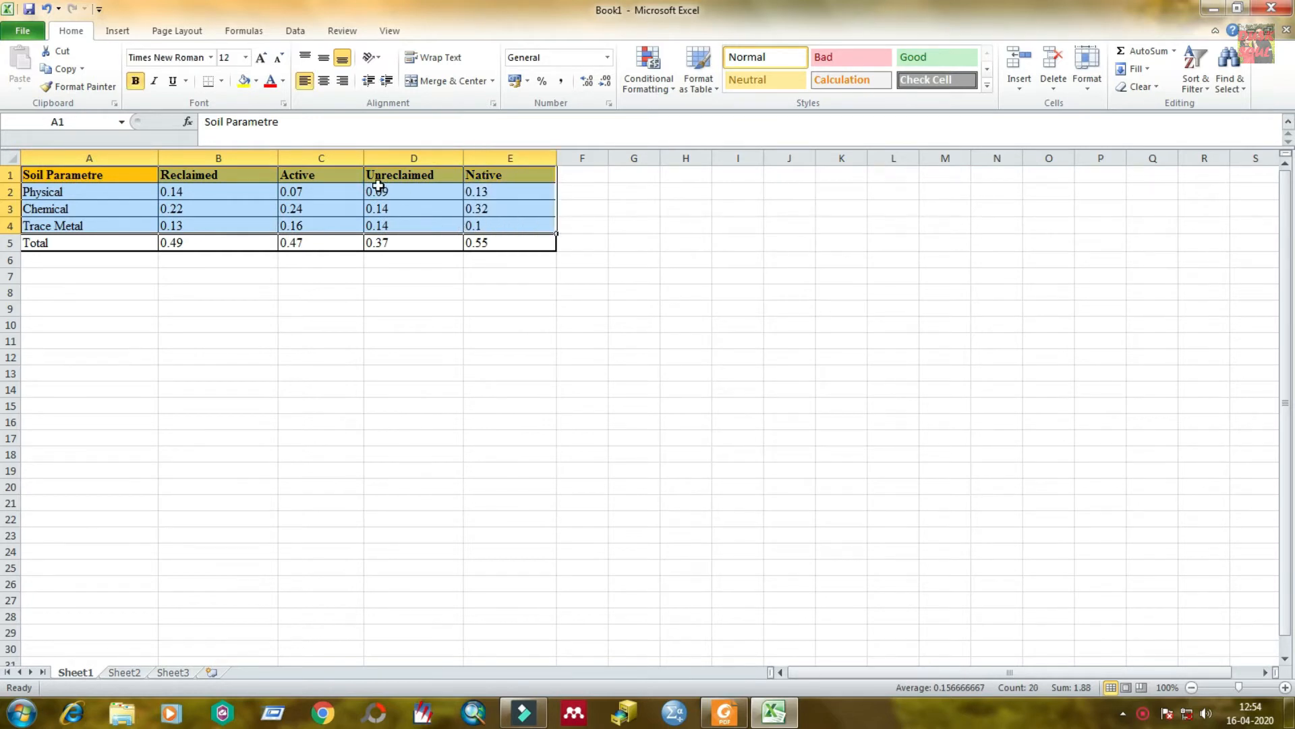
{"action": "left_click", "coordinate": [118, 31]}
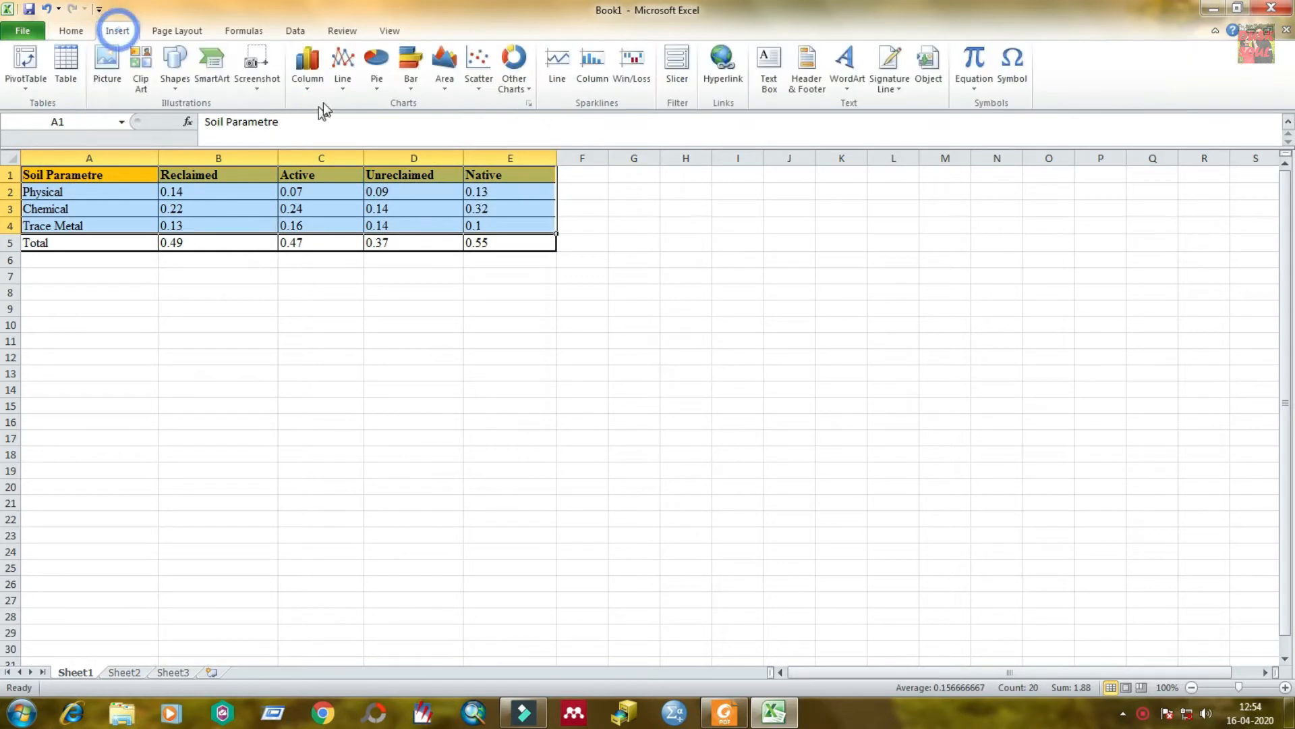
{"action": "left_click", "coordinate": [307, 66]}
{"action": "left_click", "coordinate": [359, 135]}
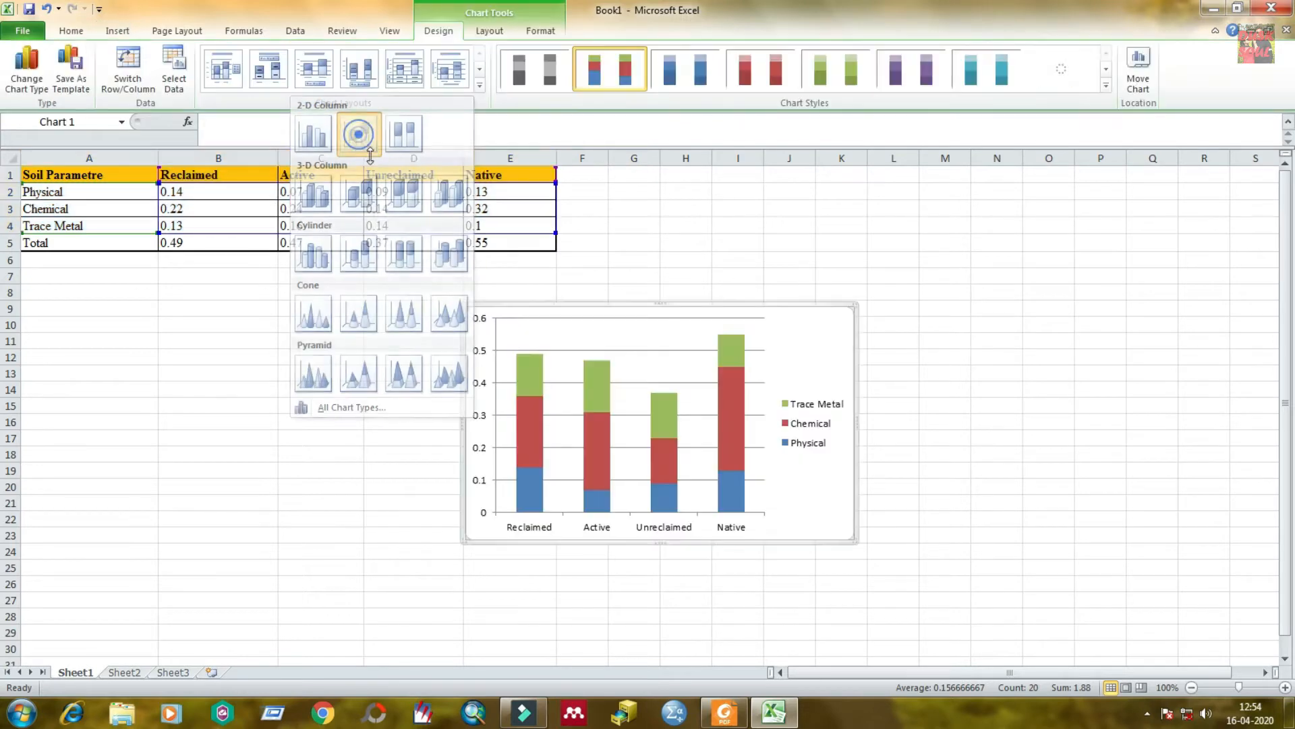
{"action": "left_click", "coordinate": [803, 358]}
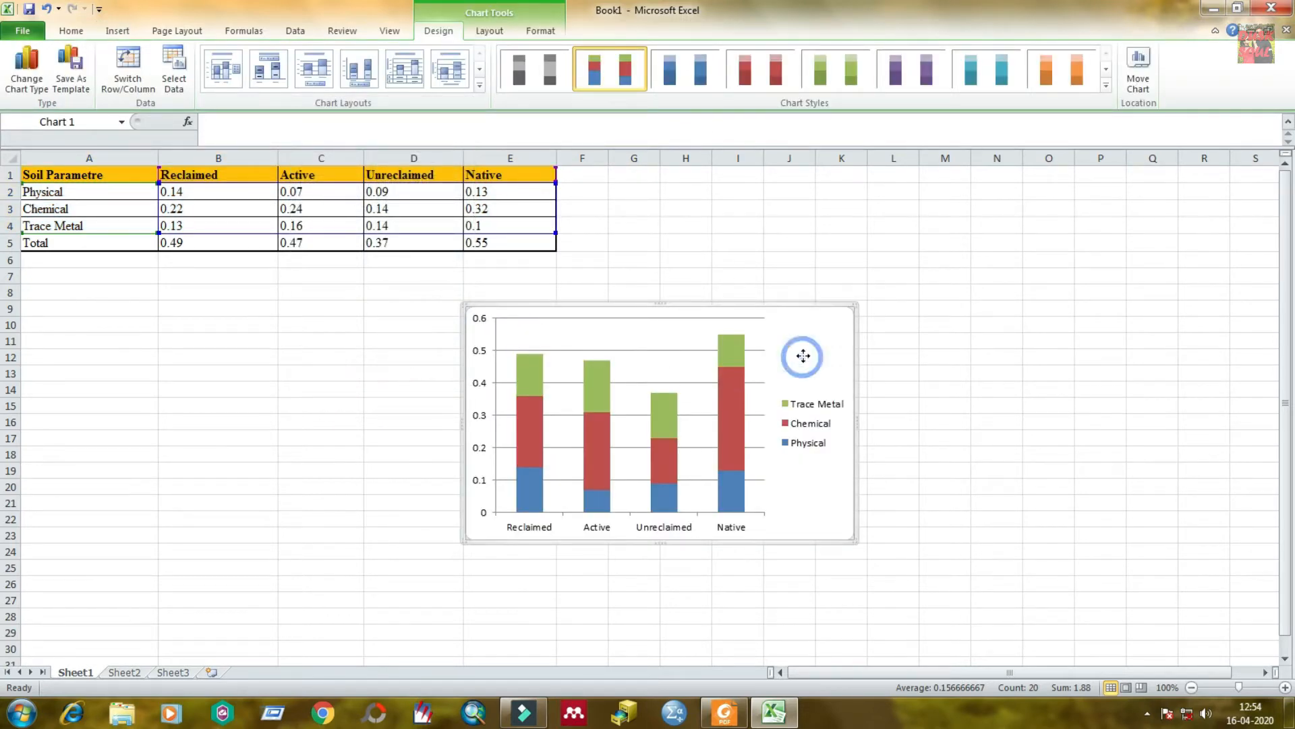
Enlarge the stacked column chart on all four sides to about 21 cm wide and 10.9 cm high.
{"action": "left_click", "coordinate": [71, 31]}
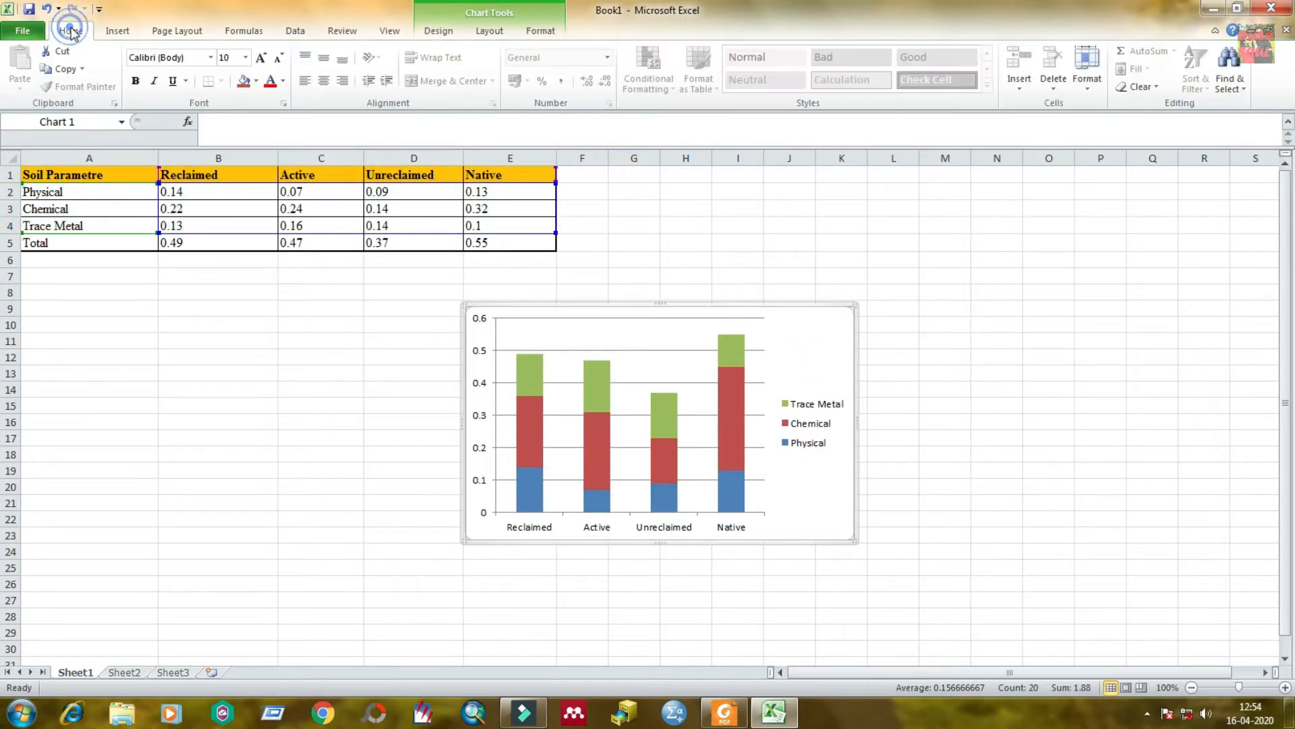
{"action": "left_click", "coordinate": [806, 368]}
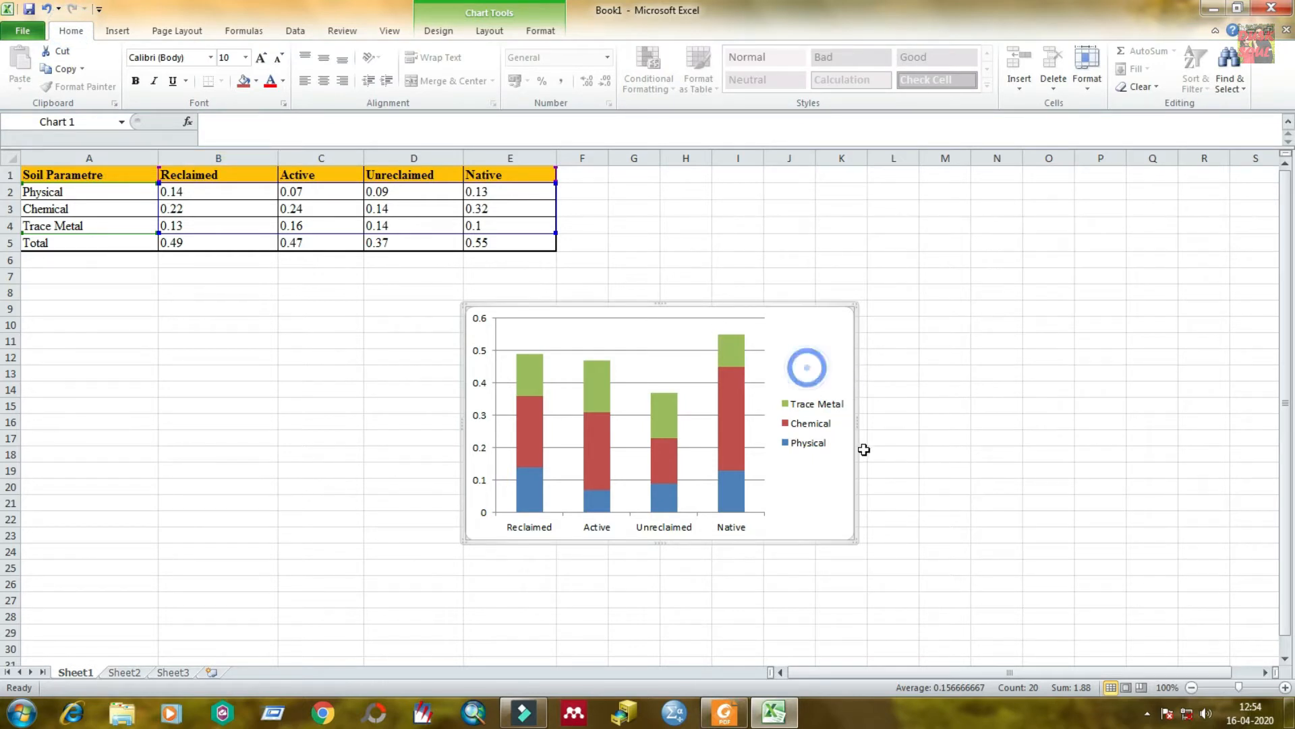
{"action": "left_click_drag", "start_coordinate": [855, 424], "coordinate": [1038, 437]}
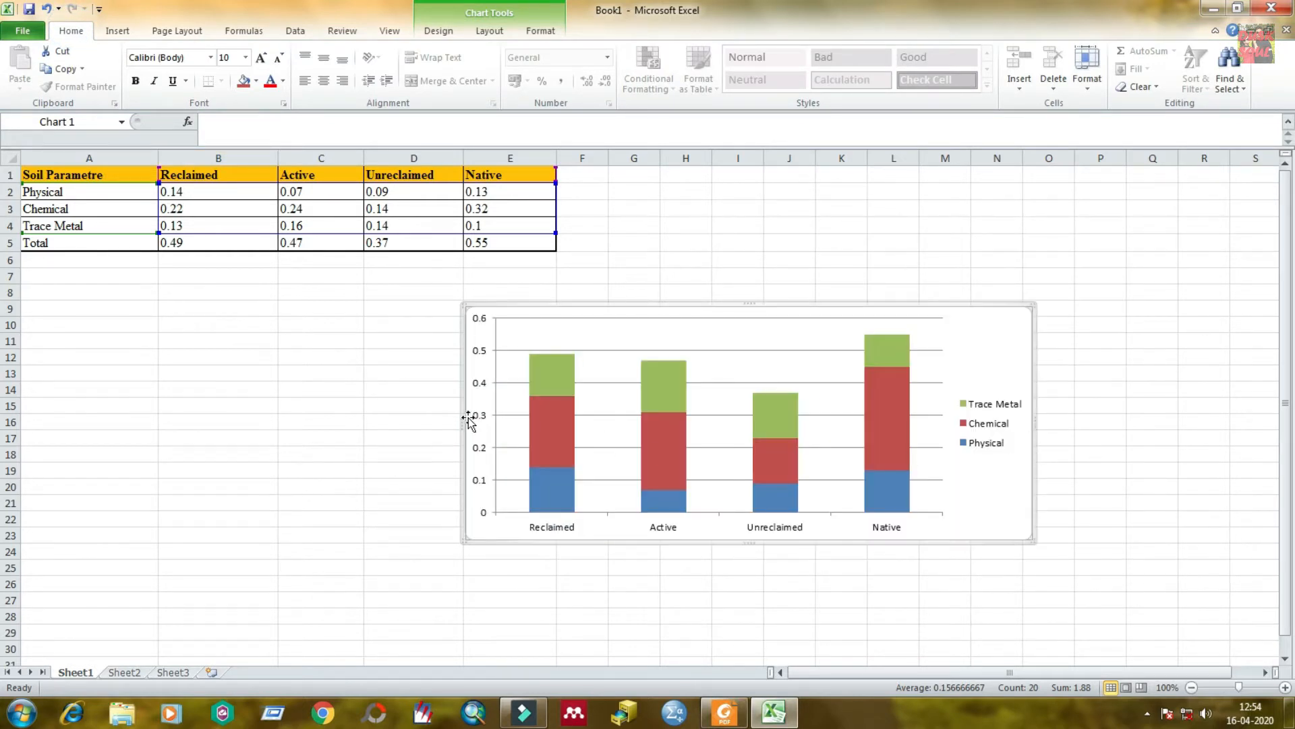
{"action": "left_click_drag", "start_coordinate": [449, 420], "coordinate": [383, 421]}
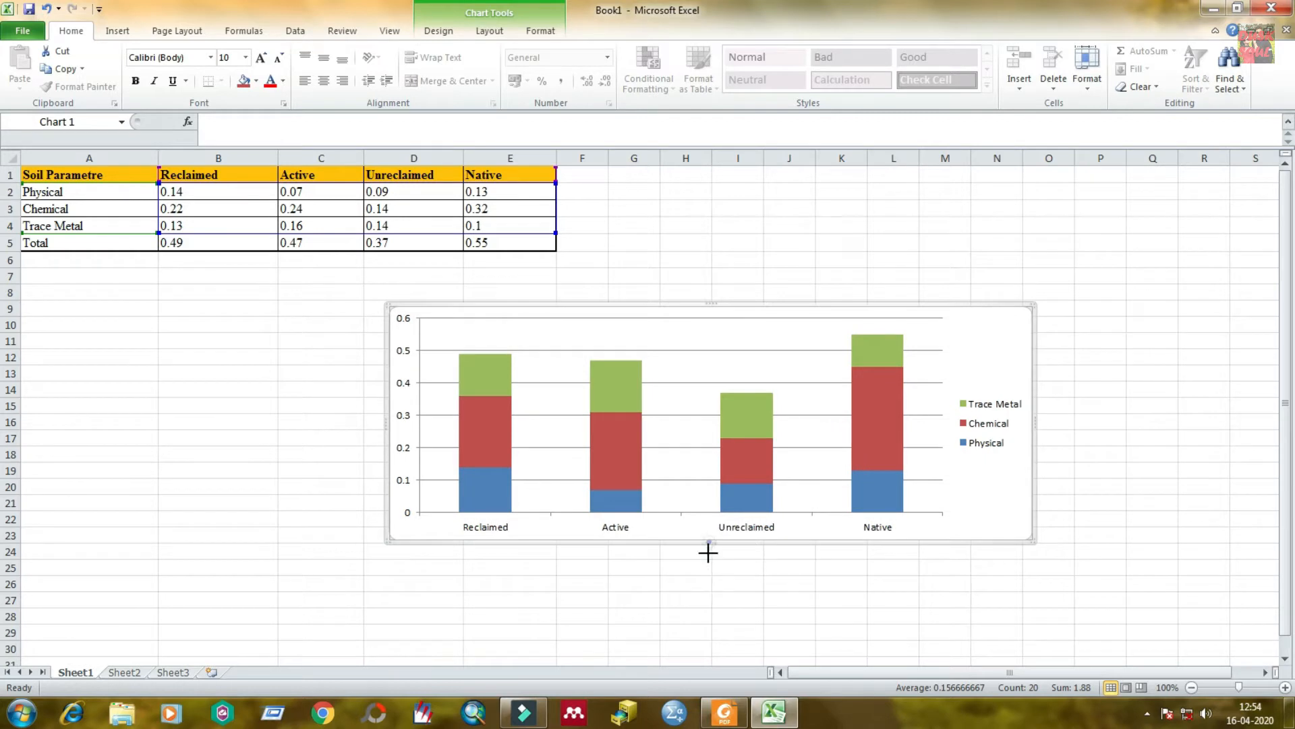
{"action": "left_click_drag", "start_coordinate": [708, 552], "coordinate": [705, 602]}
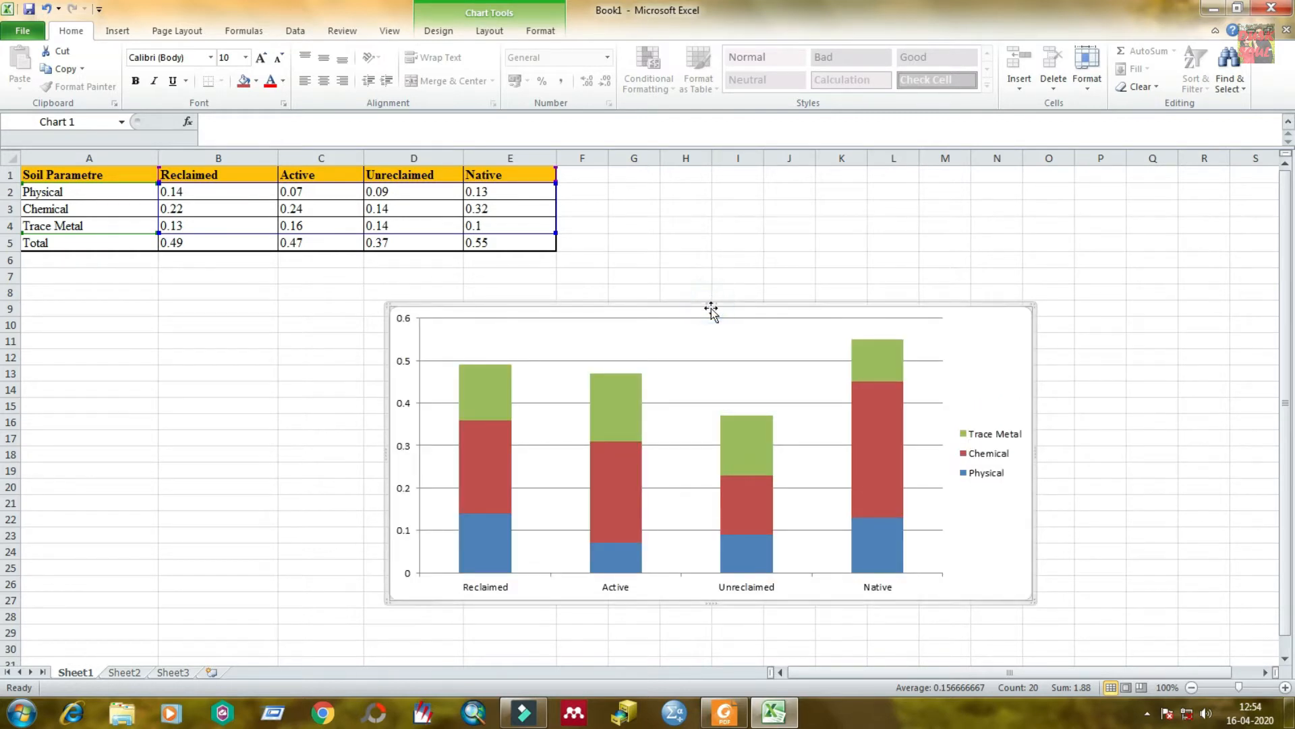
{"action": "left_click_drag", "start_coordinate": [711, 295], "coordinate": [704, 262]}
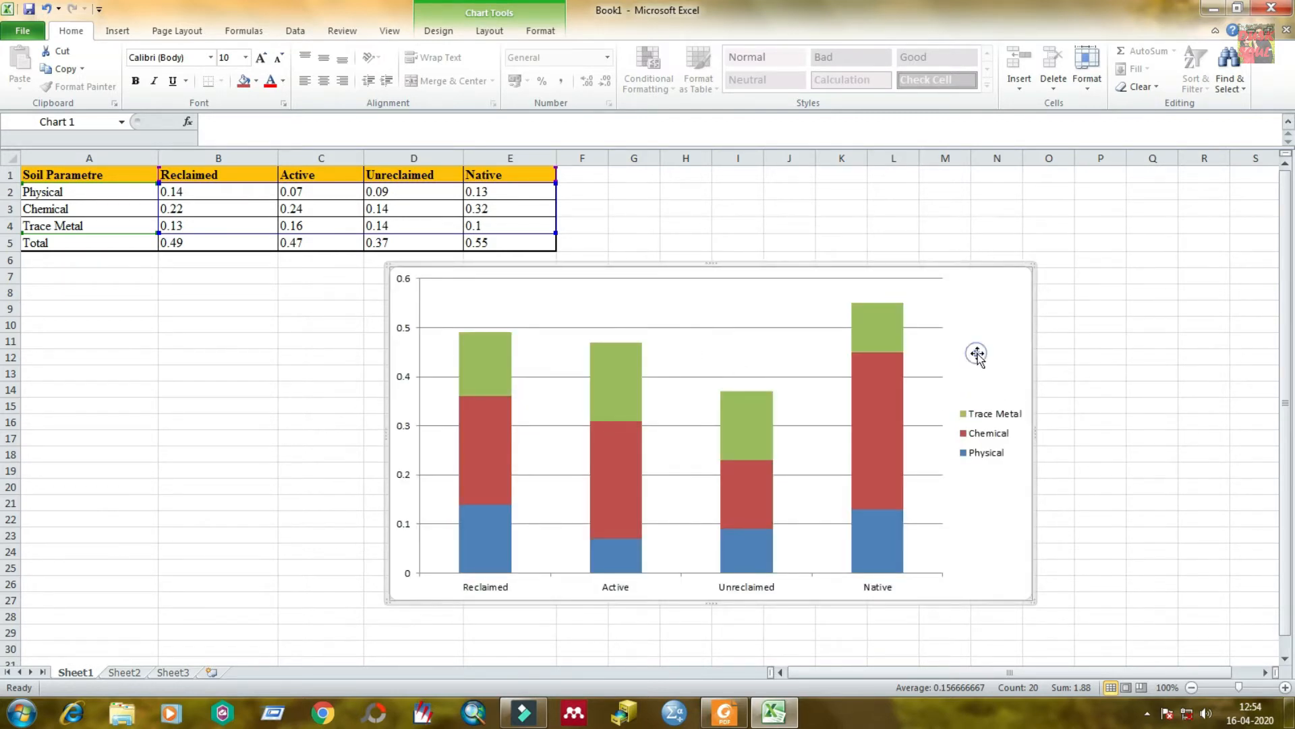
Apply the grayscale chart style with gradient-shaded columns to the stacked column chart.
{"action": "left_click", "coordinate": [540, 30]}
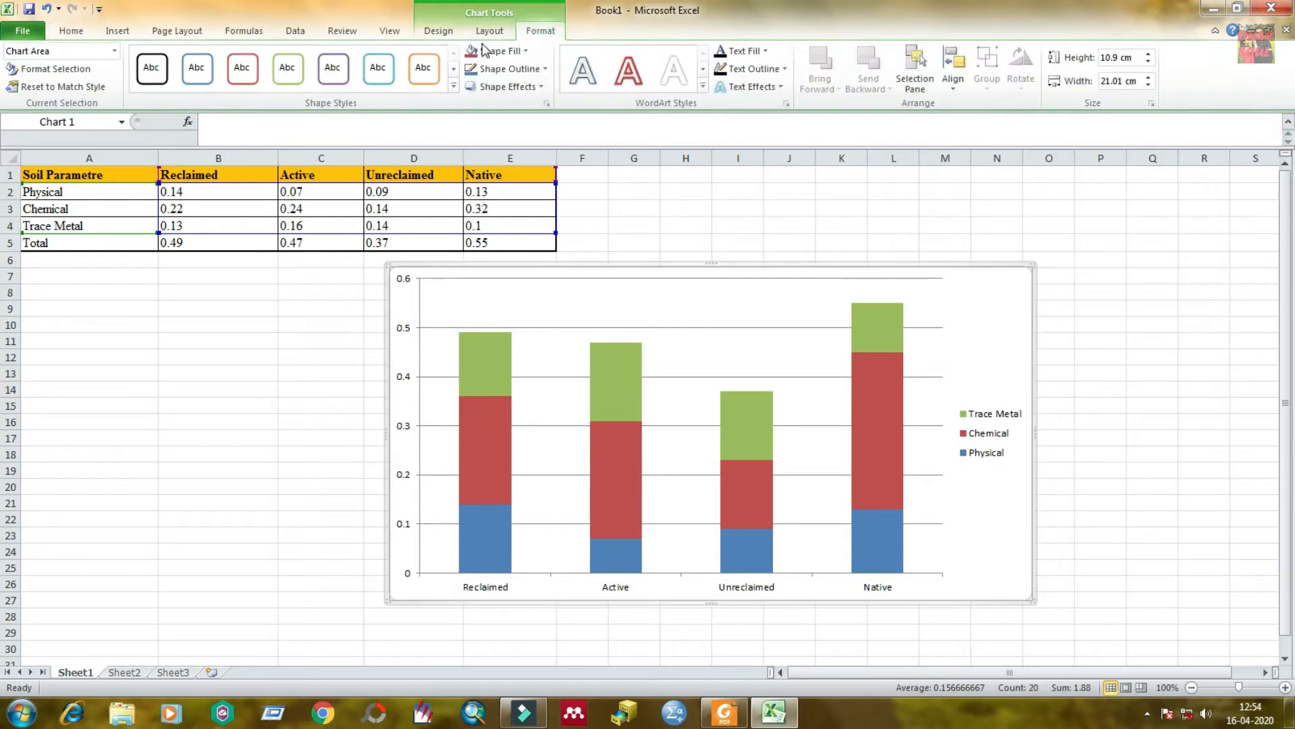
{"action": "left_click", "coordinate": [439, 30]}
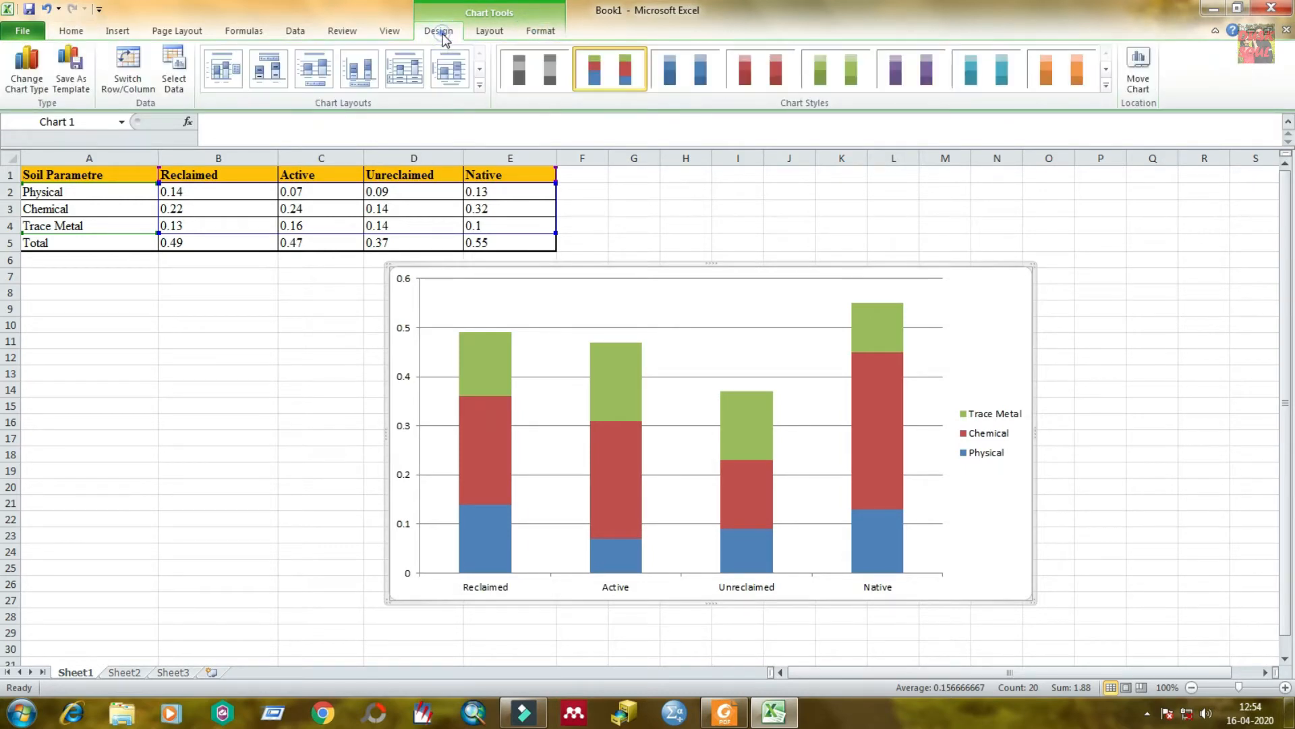
{"action": "left_click", "coordinate": [1106, 86]}
{"action": "left_click", "coordinate": [541, 157]}
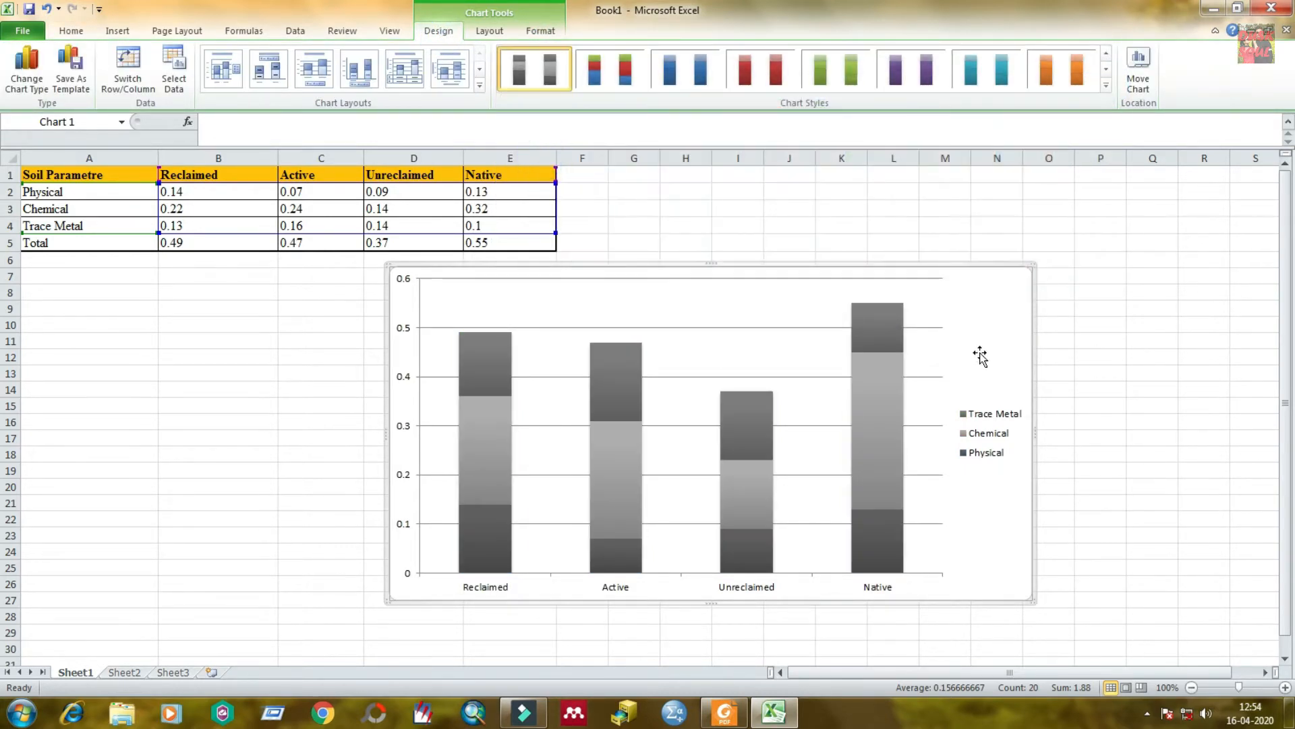
{"action": "left_click", "coordinate": [980, 352]}
Delete the horizontal gridlines from the chart.
{"action": "left_click", "coordinate": [931, 377]}
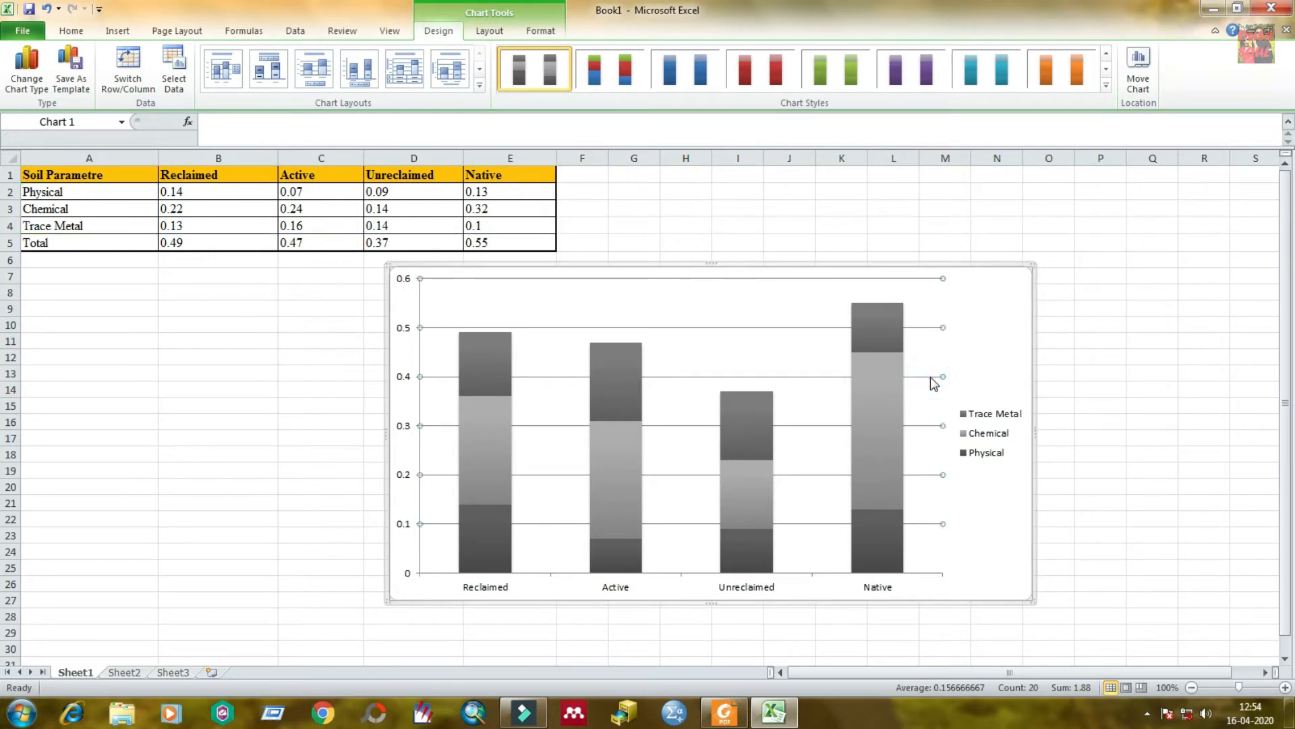
{"action": "key", "text": "Delete"}
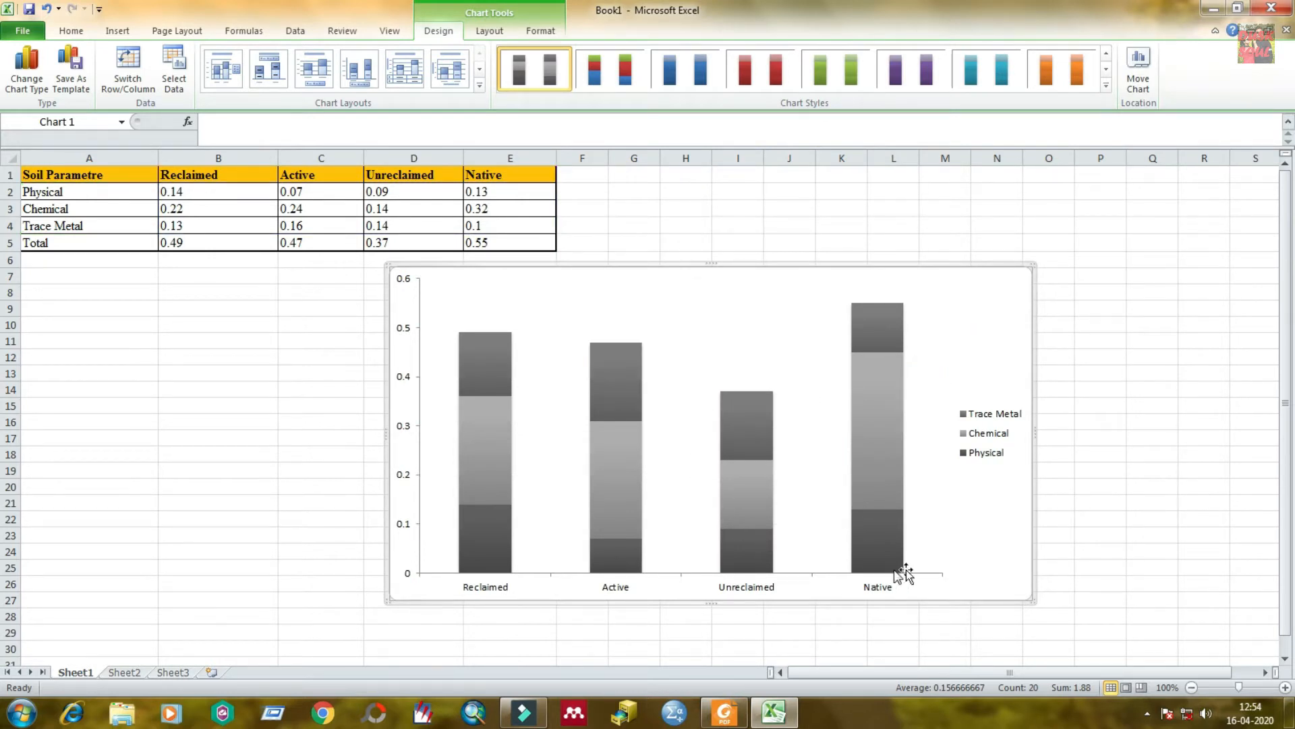
{"action": "left_click", "coordinate": [972, 586]}
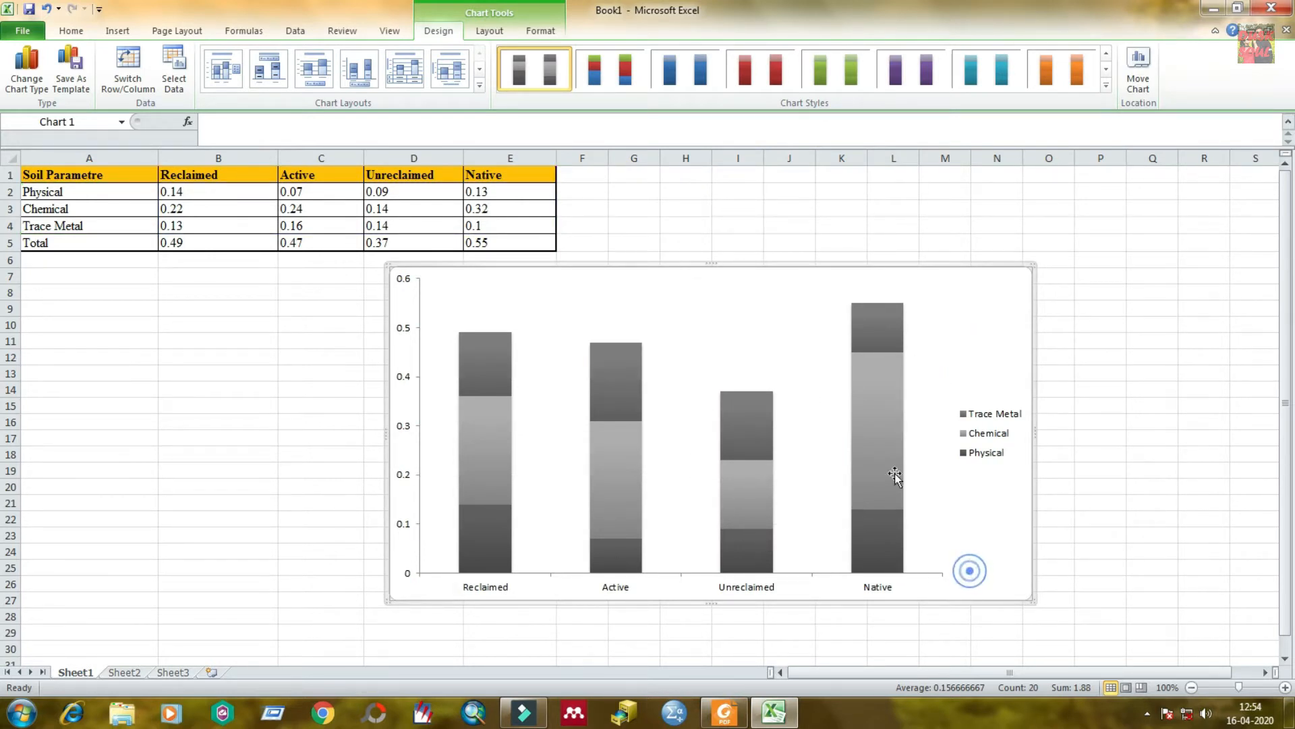
Add a primary horizontal axis title below the axis and set its text to "type of land".
{"action": "left_click", "coordinate": [491, 31]}
{"action": "left_click", "coordinate": [289, 87]}
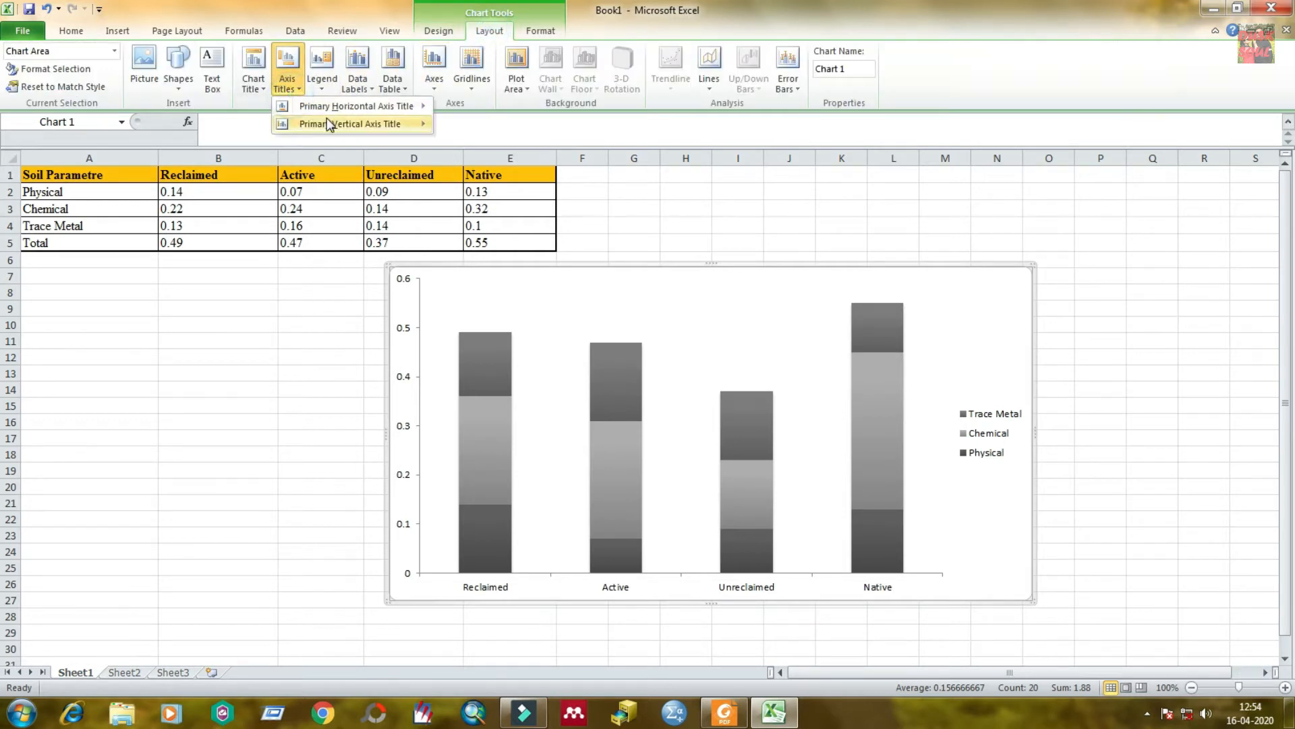
{"action": "mouse_move", "coordinate": [329, 108]}
{"action": "left_click", "coordinate": [521, 151]}
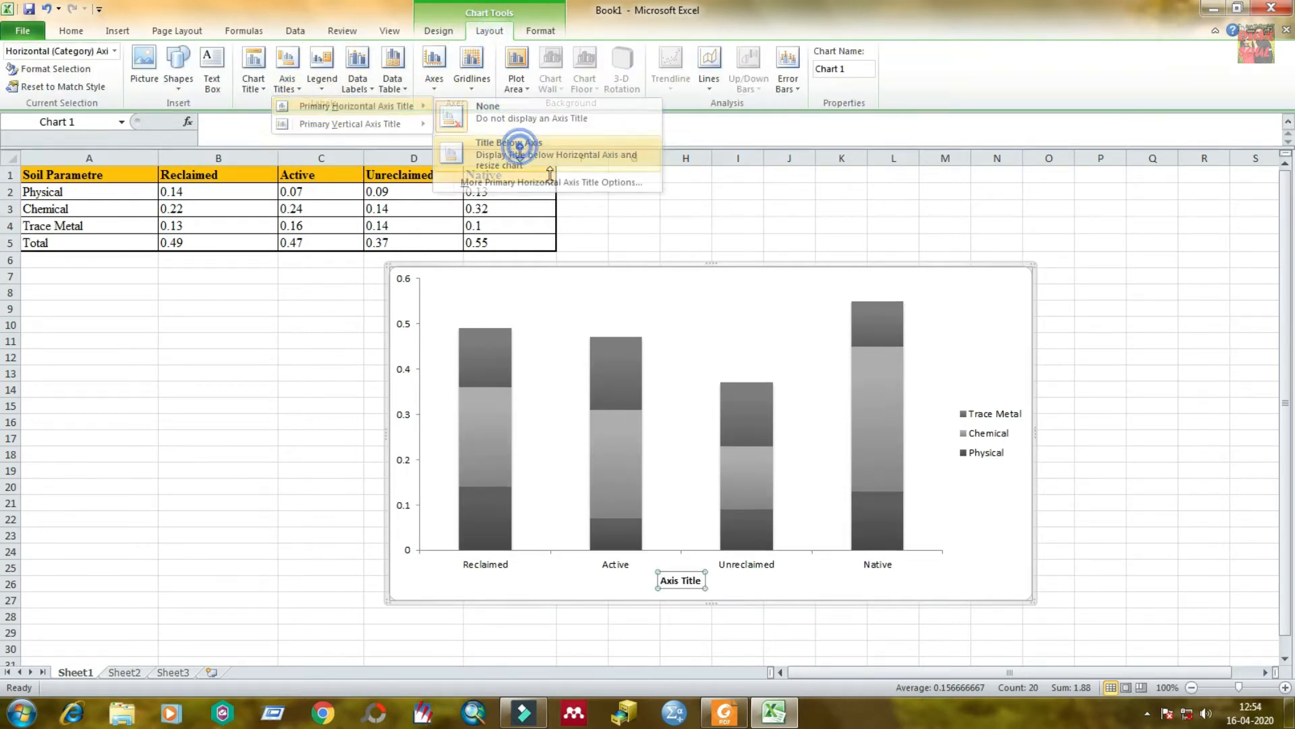
{"action": "left_click_drag", "start_coordinate": [699, 580], "coordinate": [659, 580]}
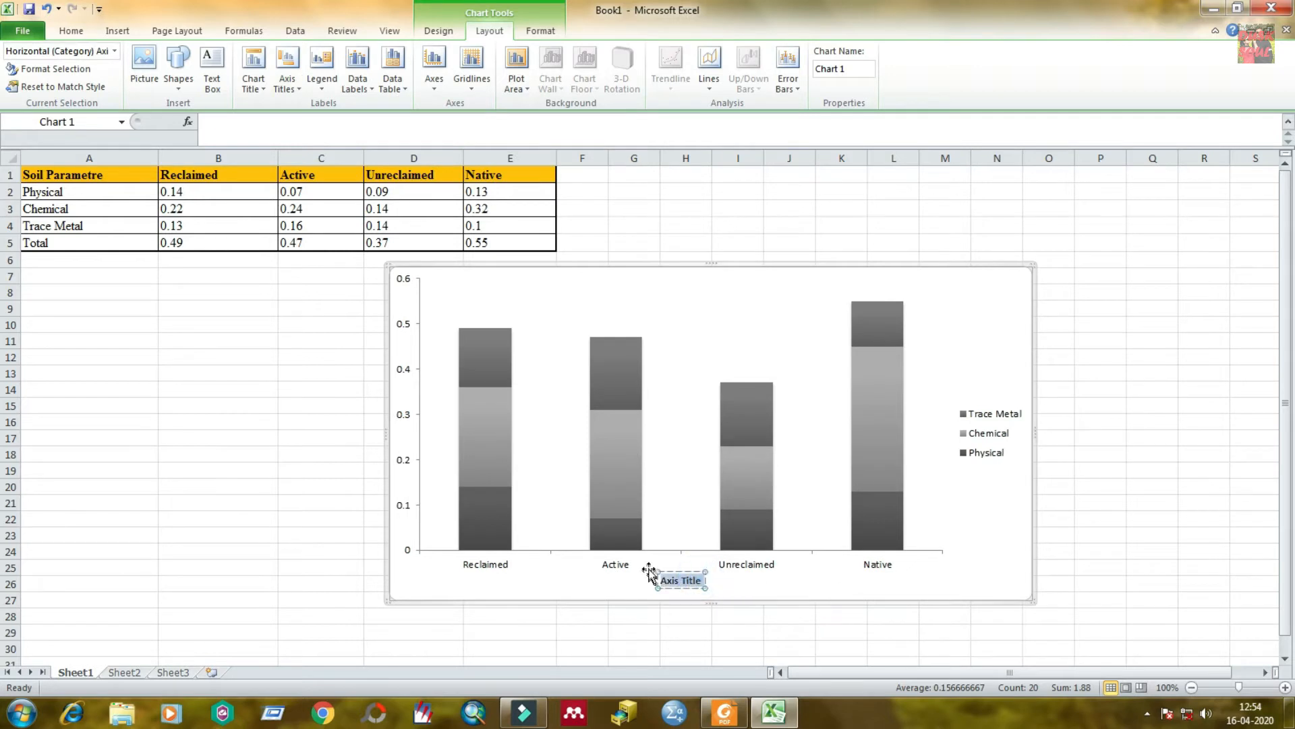
{"action": "key", "text": "Delete"}
{"action": "type", "text": "type"}
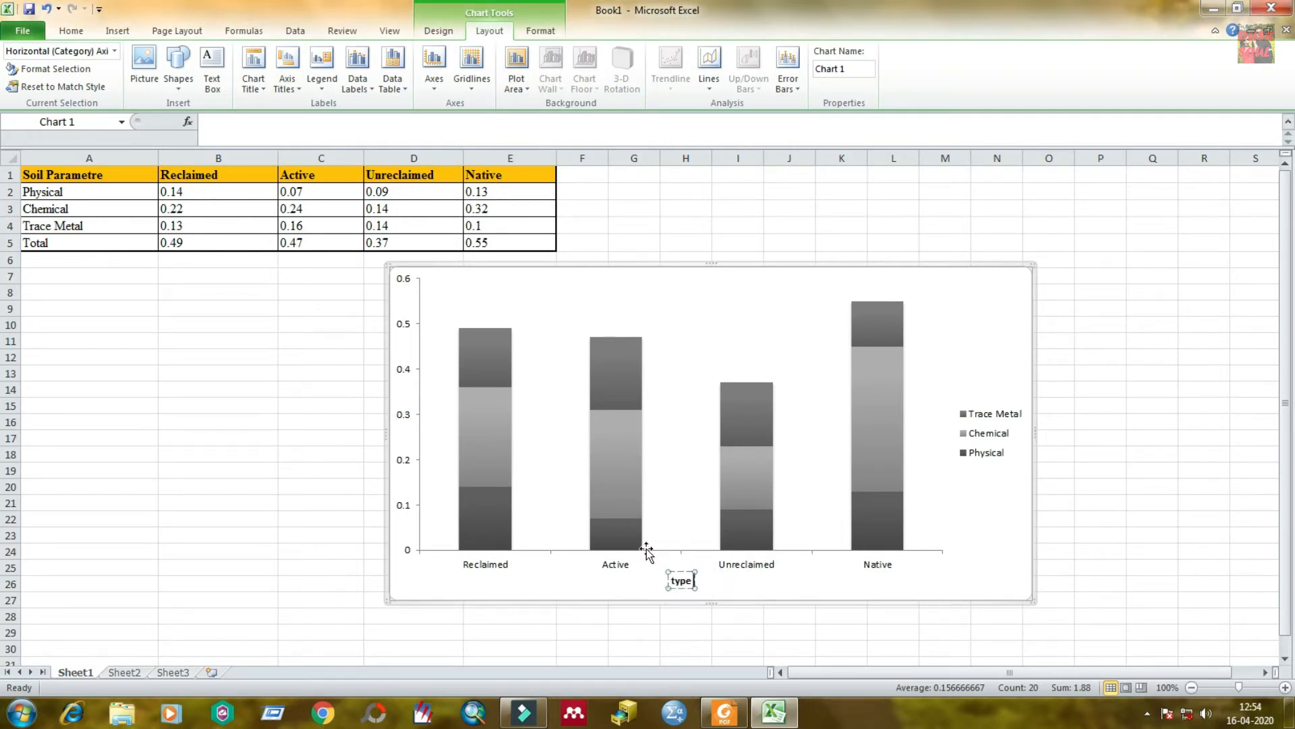
{"action": "type", "text": " of land"}
{"action": "left_click", "coordinate": [446, 576]}
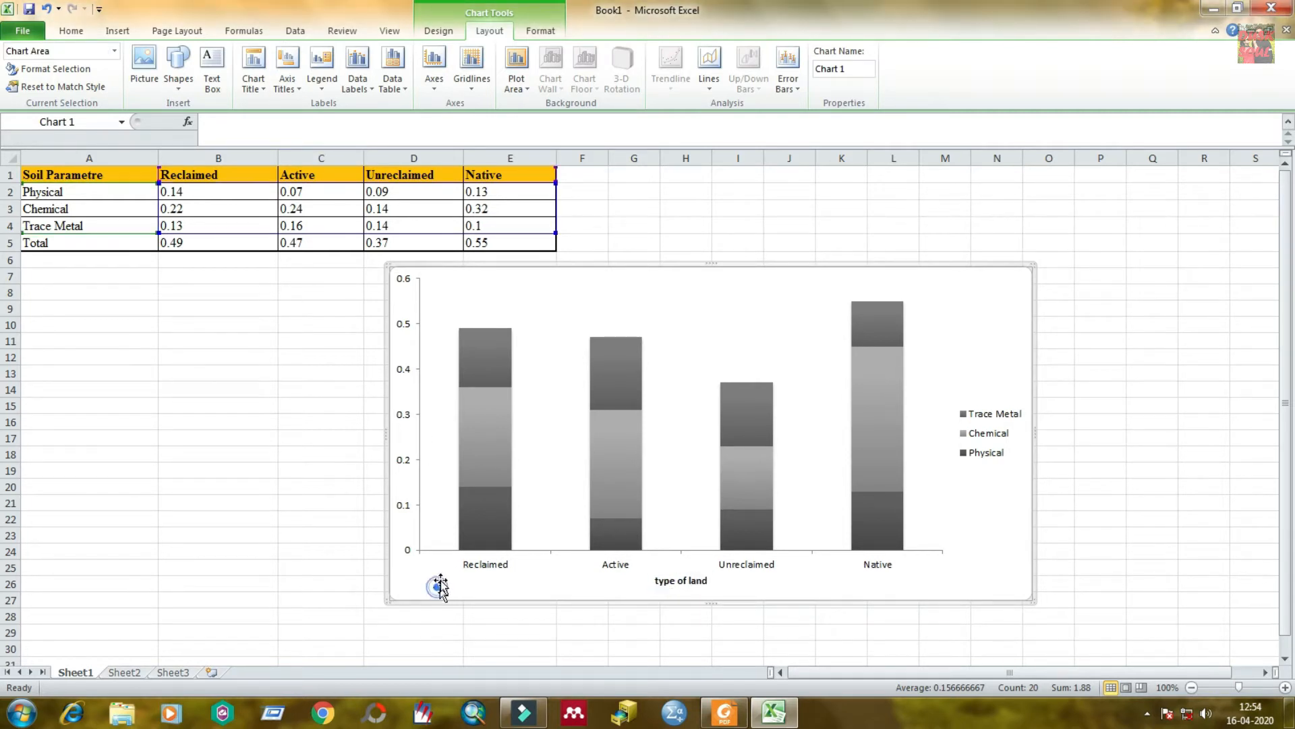
{"action": "left_click", "coordinate": [295, 89]}
{"action": "mouse_move", "coordinate": [342, 123]}
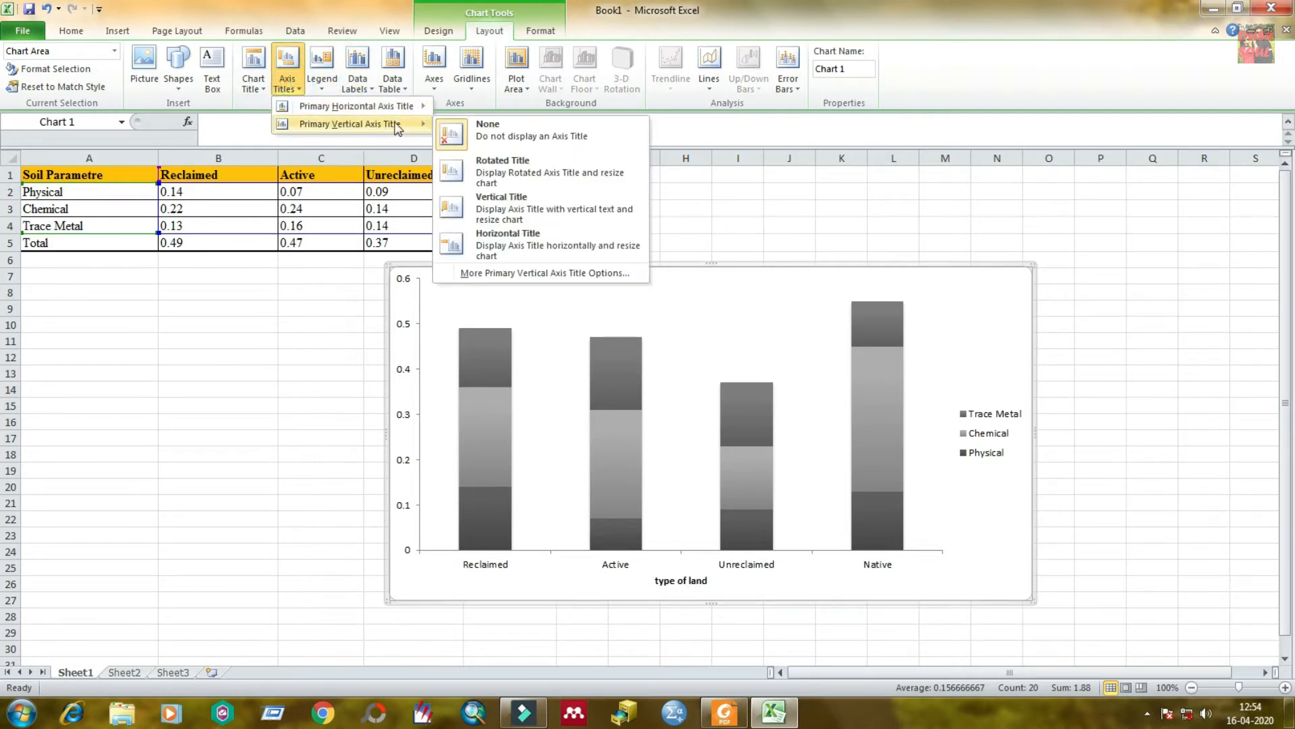
{"action": "left_click", "coordinate": [498, 212]}
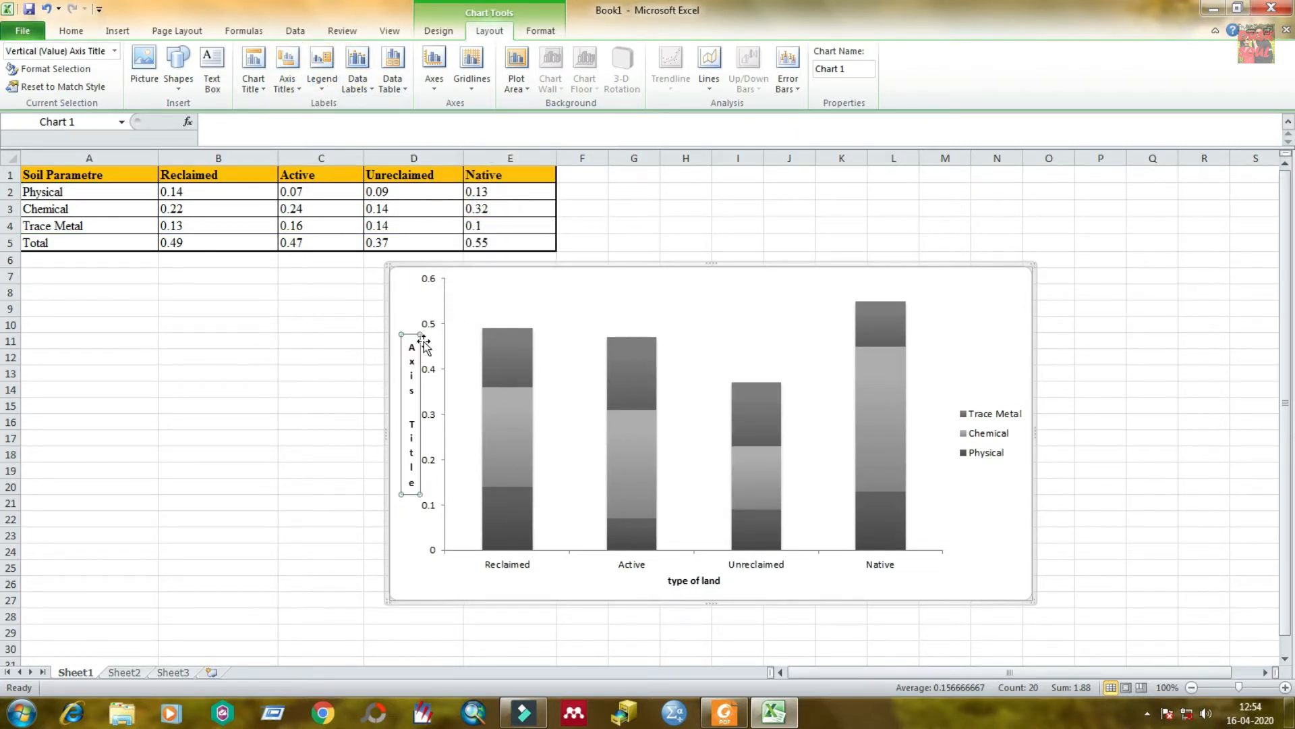
{"action": "key", "text": "Delete"}
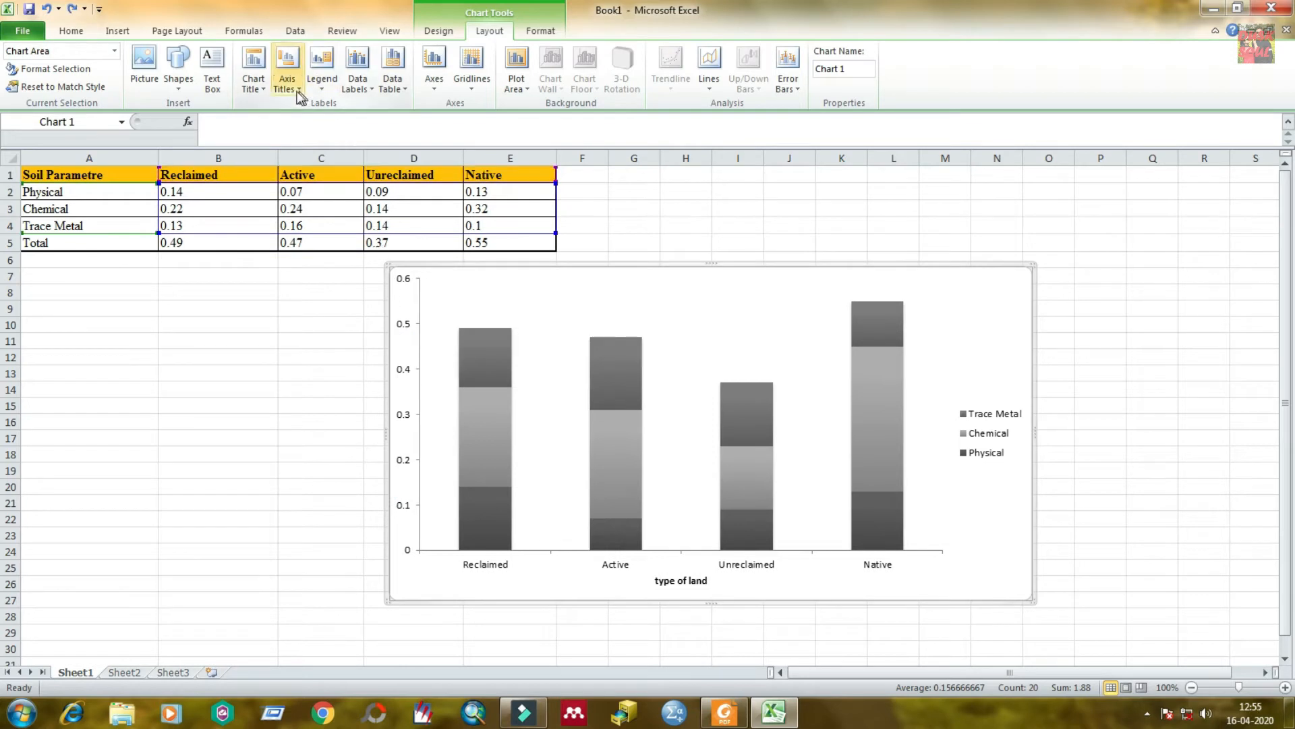
Add a rotated primary vertical axis title to the chart and set its text to "ESQI".
{"action": "left_click", "coordinate": [286, 74]}
{"action": "mouse_move", "coordinate": [370, 128]}
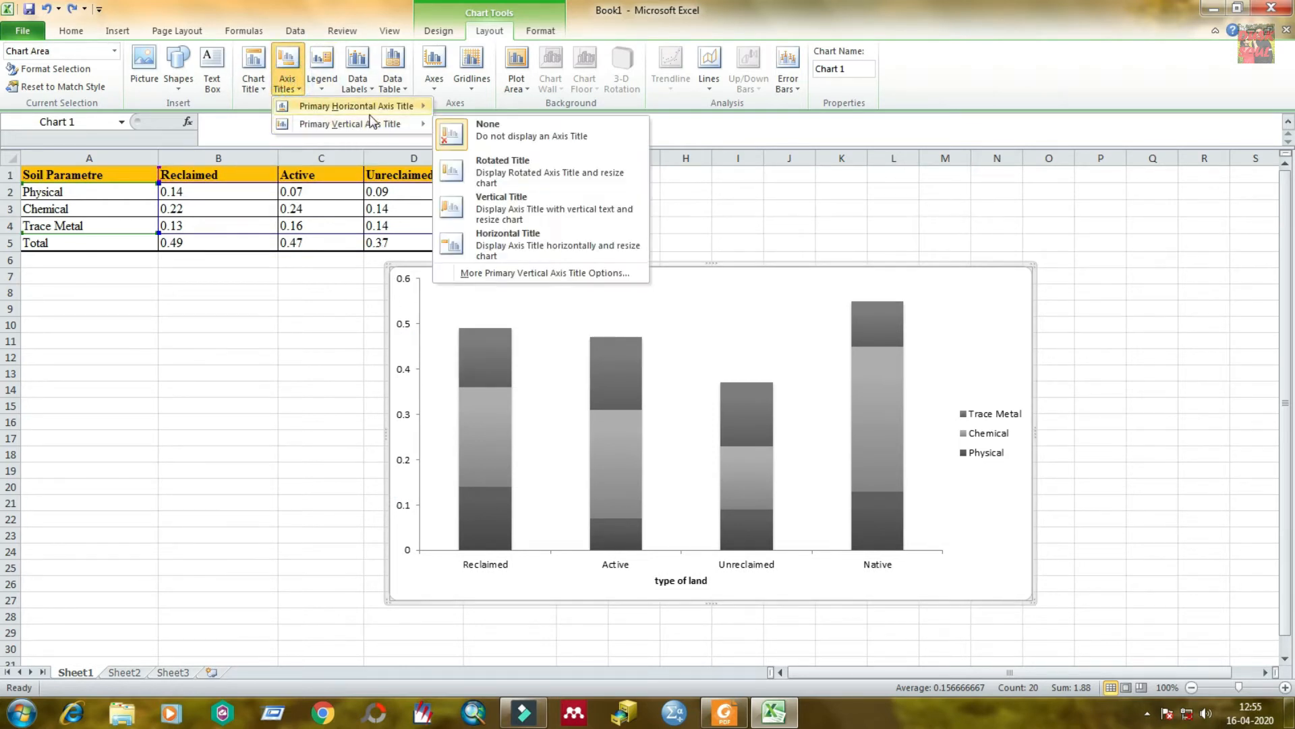
{"action": "left_click", "coordinate": [512, 172]}
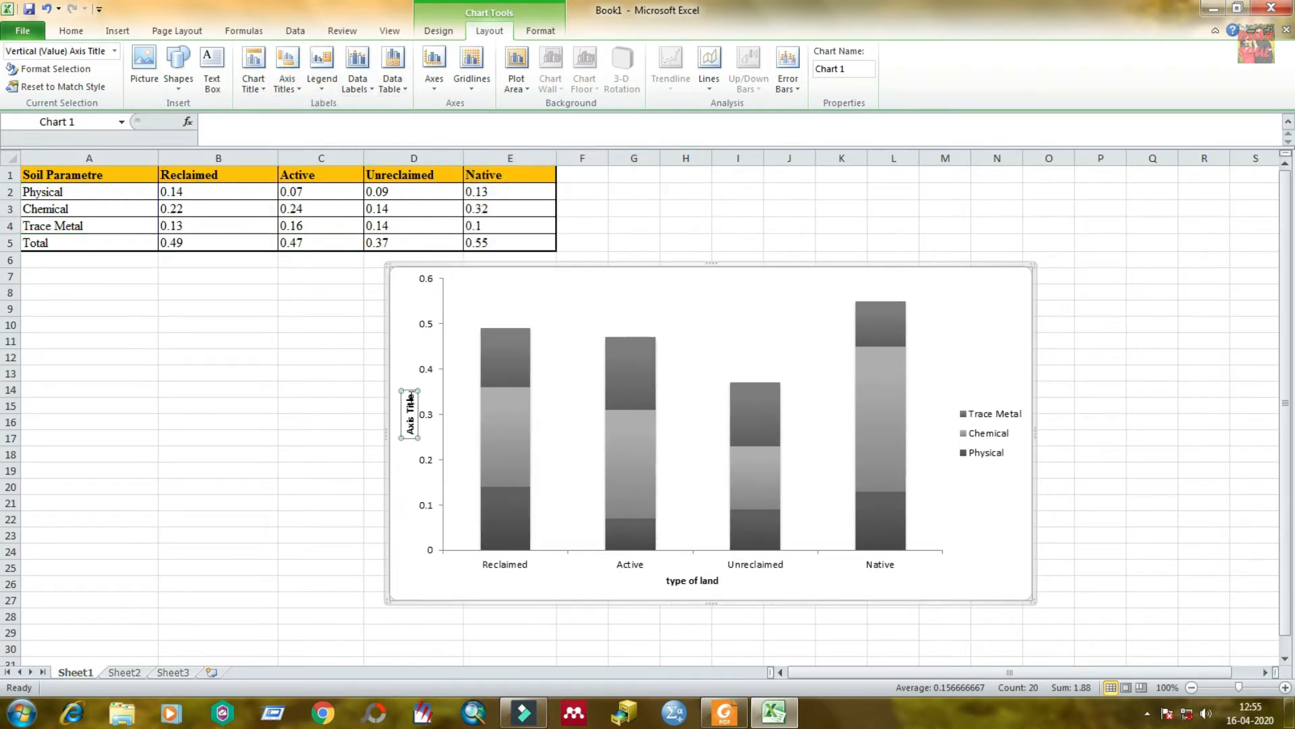
{"action": "left_click_drag", "start_coordinate": [411, 395], "coordinate": [406, 435]}
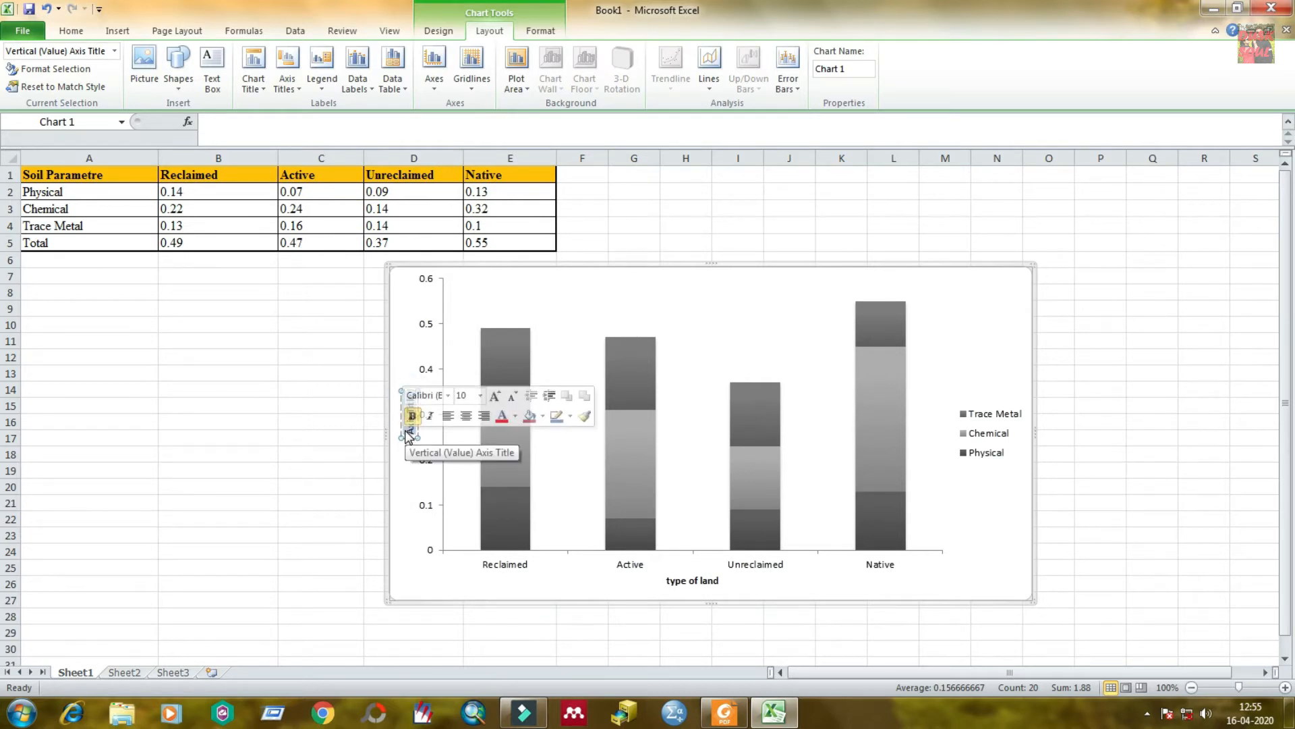
{"action": "type", "text": "soil"}
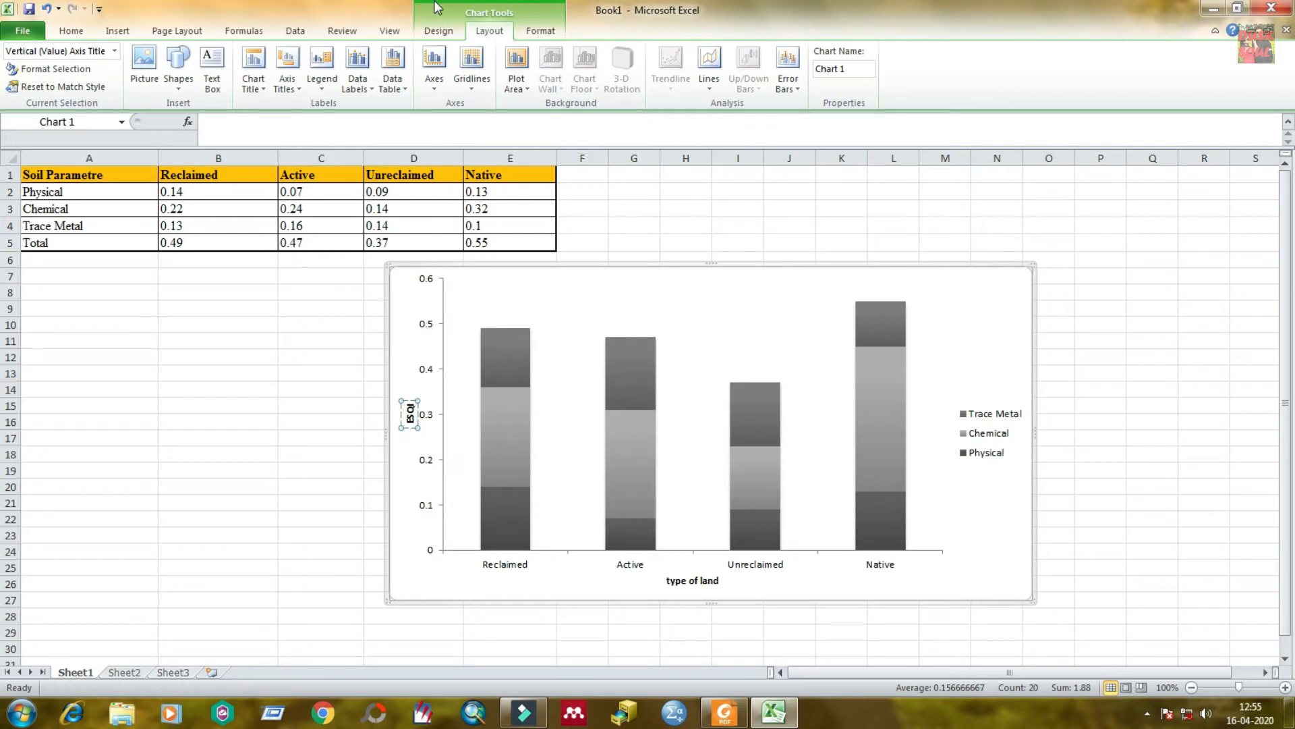
{"action": "left_click", "coordinate": [970, 575]}
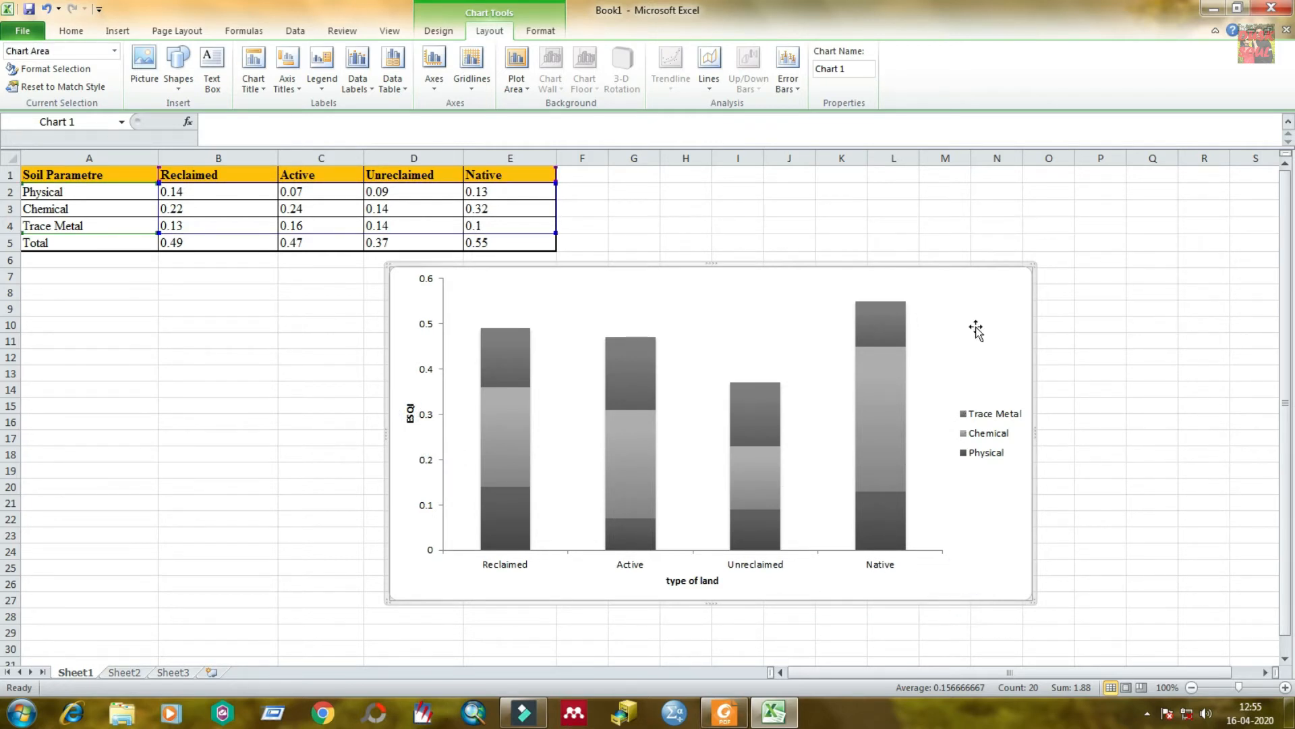
Move the chart slightly left and down on the sheet, keeping it selected.
{"action": "left_click_drag", "start_coordinate": [991, 314], "coordinate": [955, 319]}
{"action": "left_click", "coordinate": [1137, 322]}
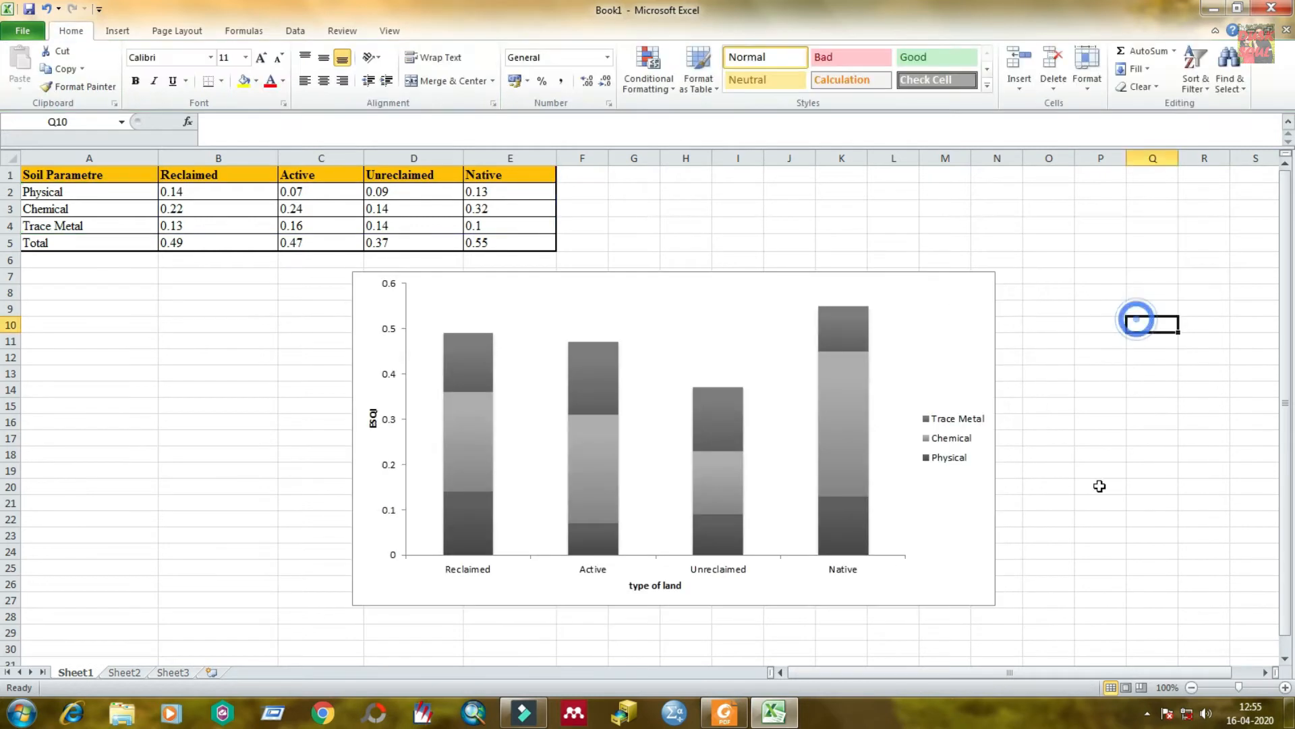
{"action": "left_click", "coordinate": [970, 359]}
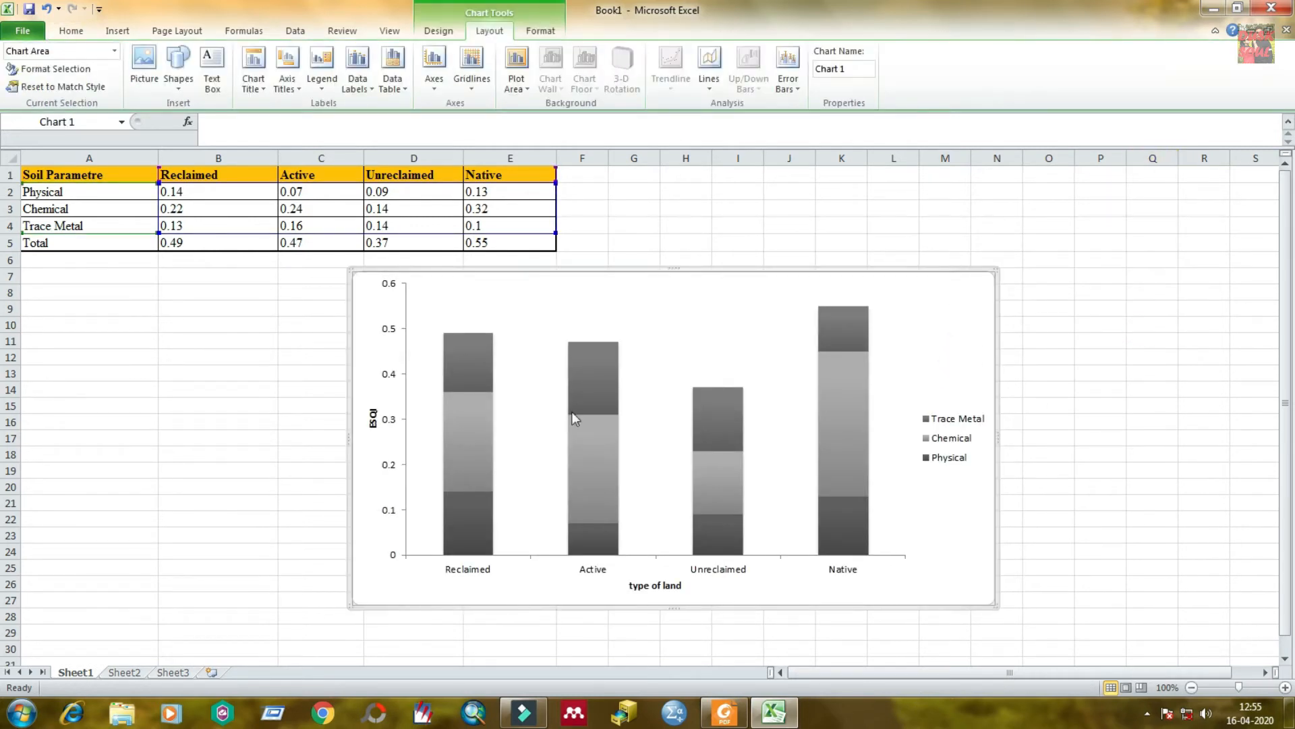
Add data labels to the Trace Metal, Chemical and Physical series of the stacked column chart.
{"action": "left_click", "coordinate": [476, 415]}
{"action": "left_click", "coordinate": [463, 356]}
{"action": "right_click", "coordinate": [463, 355]}
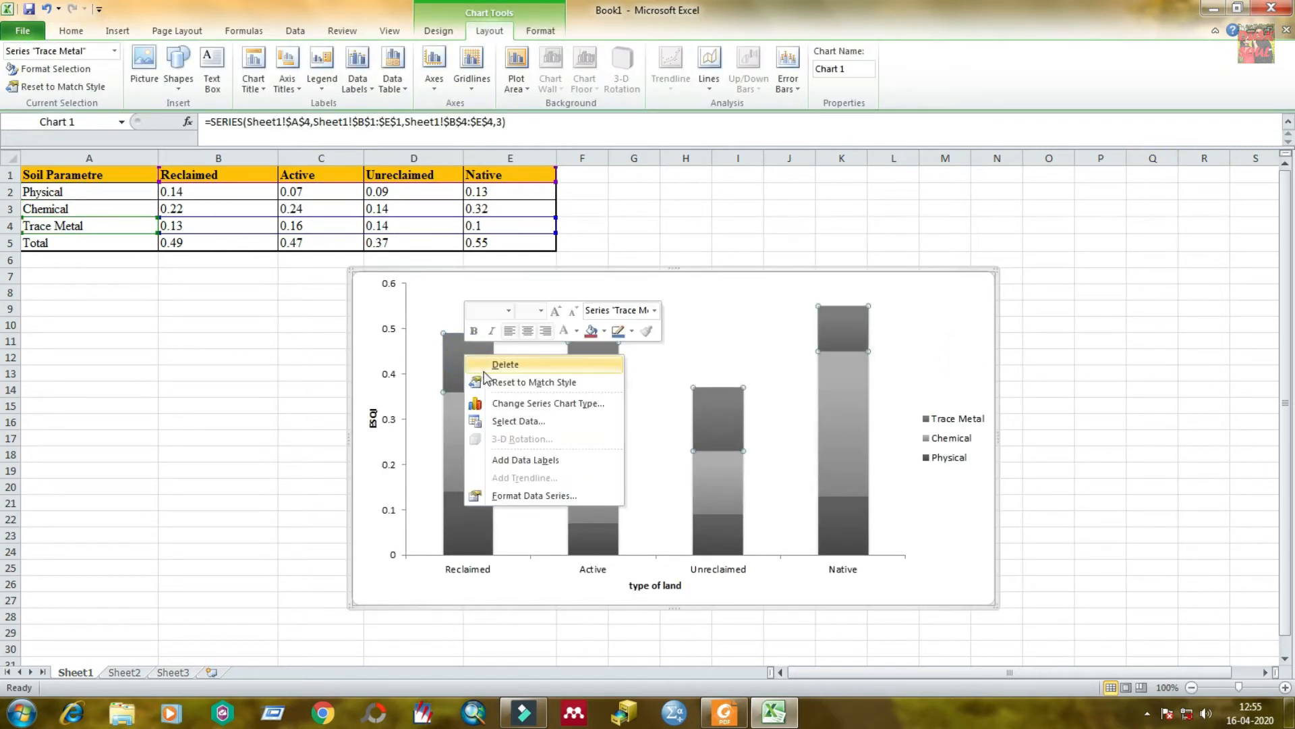
{"action": "left_click", "coordinate": [521, 460]}
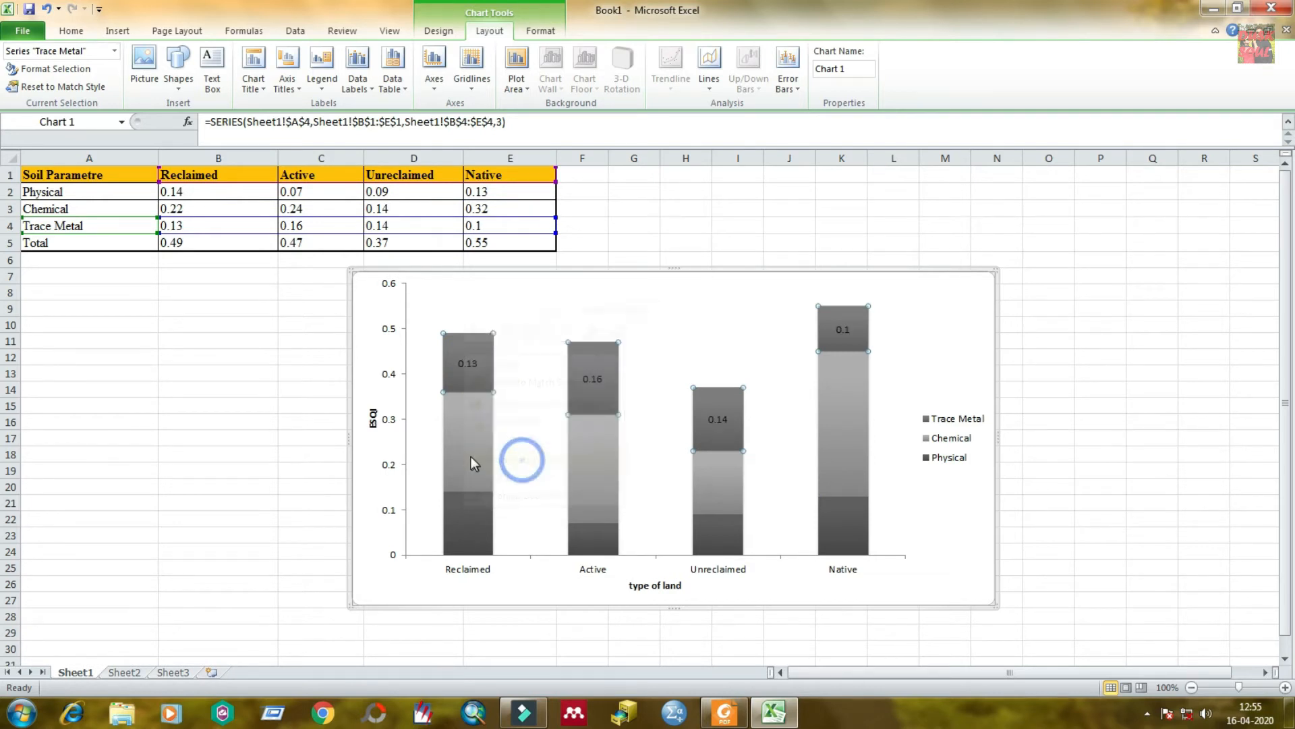
{"action": "left_click", "coordinate": [467, 456]}
{"action": "right_click", "coordinate": [468, 456]}
{"action": "left_click", "coordinate": [540, 557]}
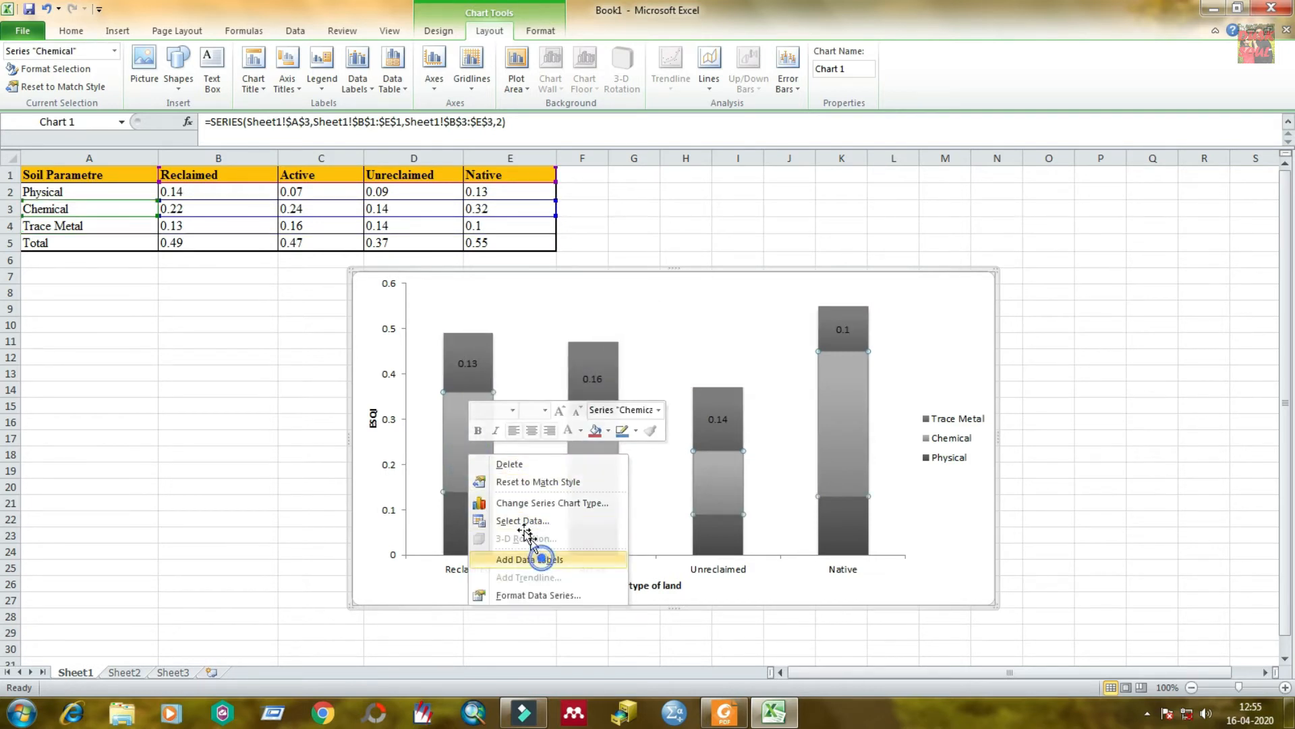
{"action": "right_click", "coordinate": [475, 520]}
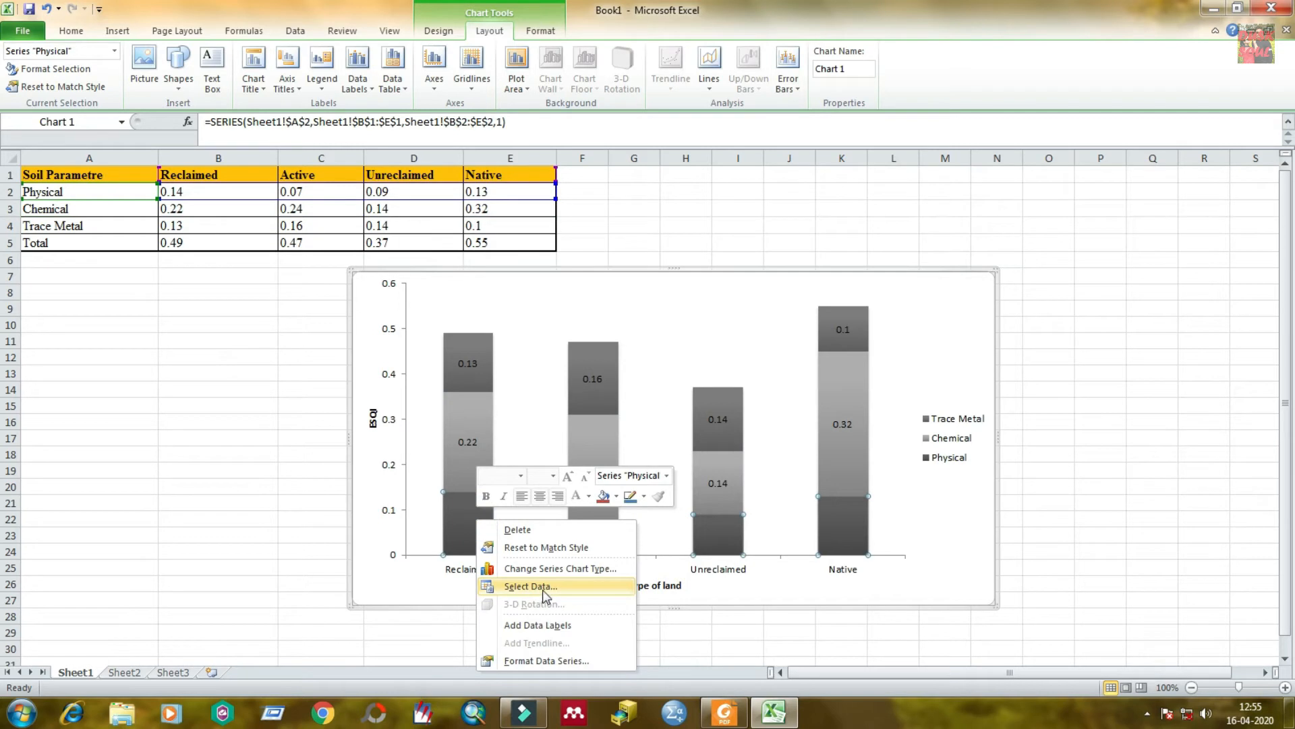
{"action": "left_click", "coordinate": [549, 622]}
Examine the Total row's values for each land type alongside the heights of the stacked columns.
{"action": "left_click", "coordinate": [917, 465]}
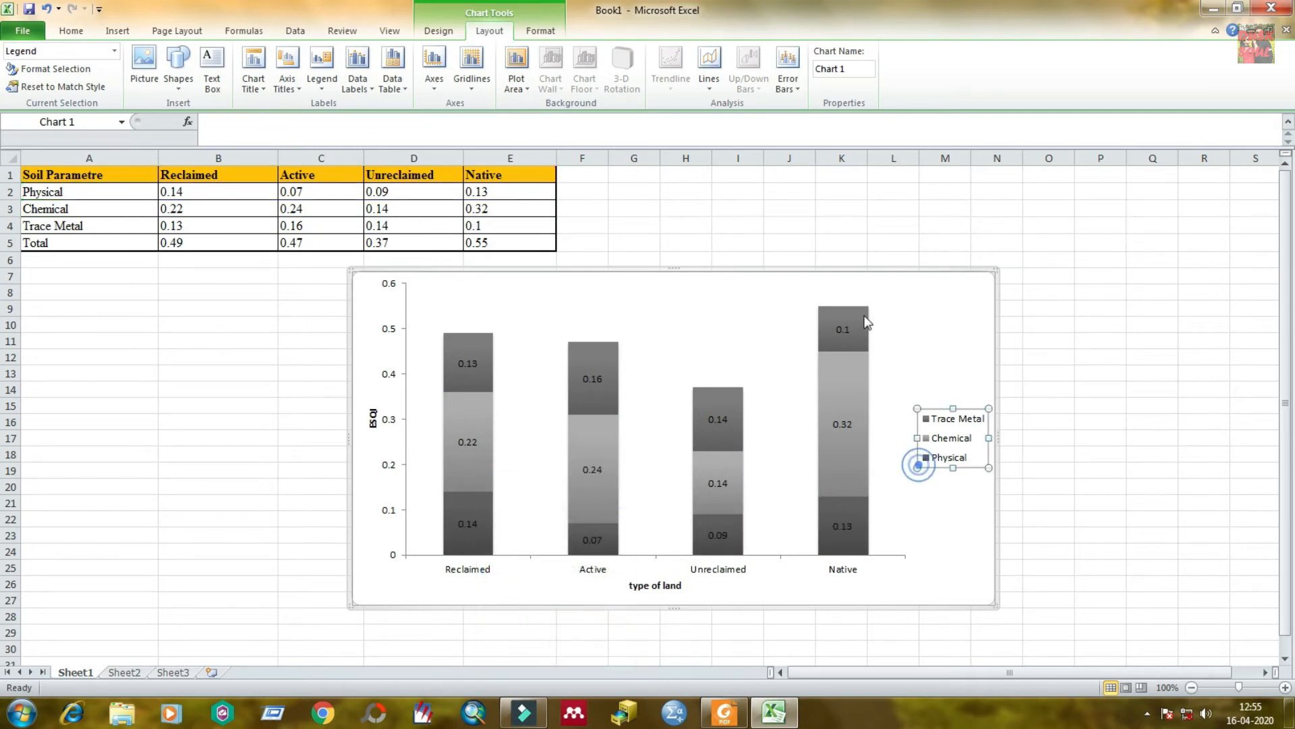
{"action": "left_click", "coordinate": [853, 291]}
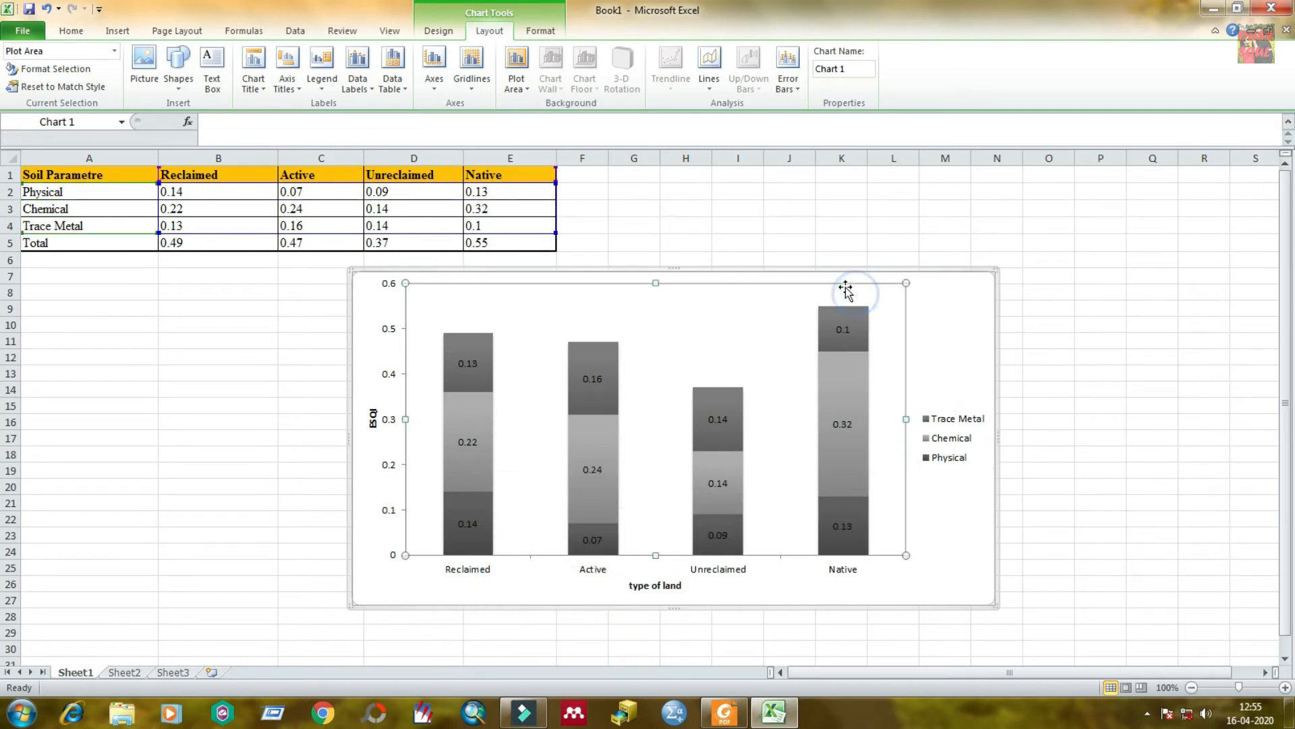
{"action": "left_click", "coordinate": [494, 243]}
{"action": "left_click", "coordinate": [439, 239]}
{"action": "left_click", "coordinate": [346, 240]}
{"action": "left_click", "coordinate": [249, 244]}
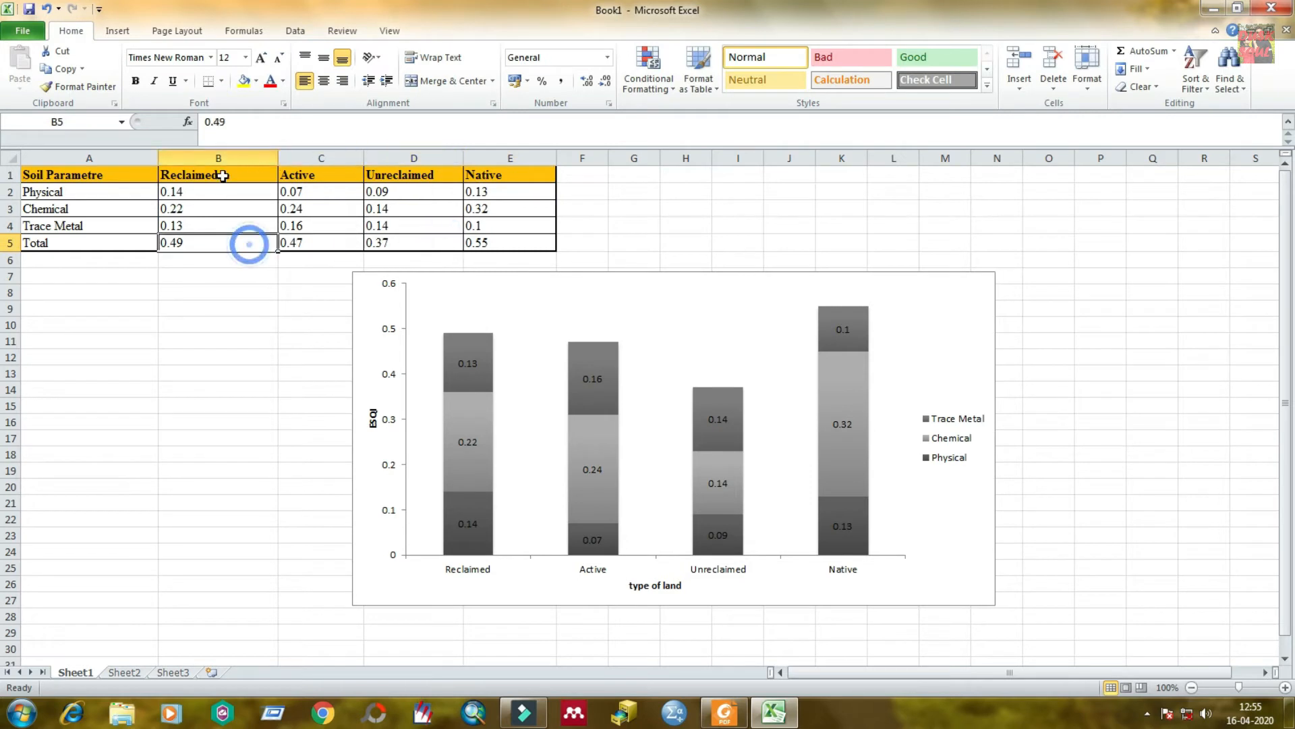
{"action": "left_click", "coordinate": [223, 176]}
{"action": "left_click", "coordinate": [209, 246]}
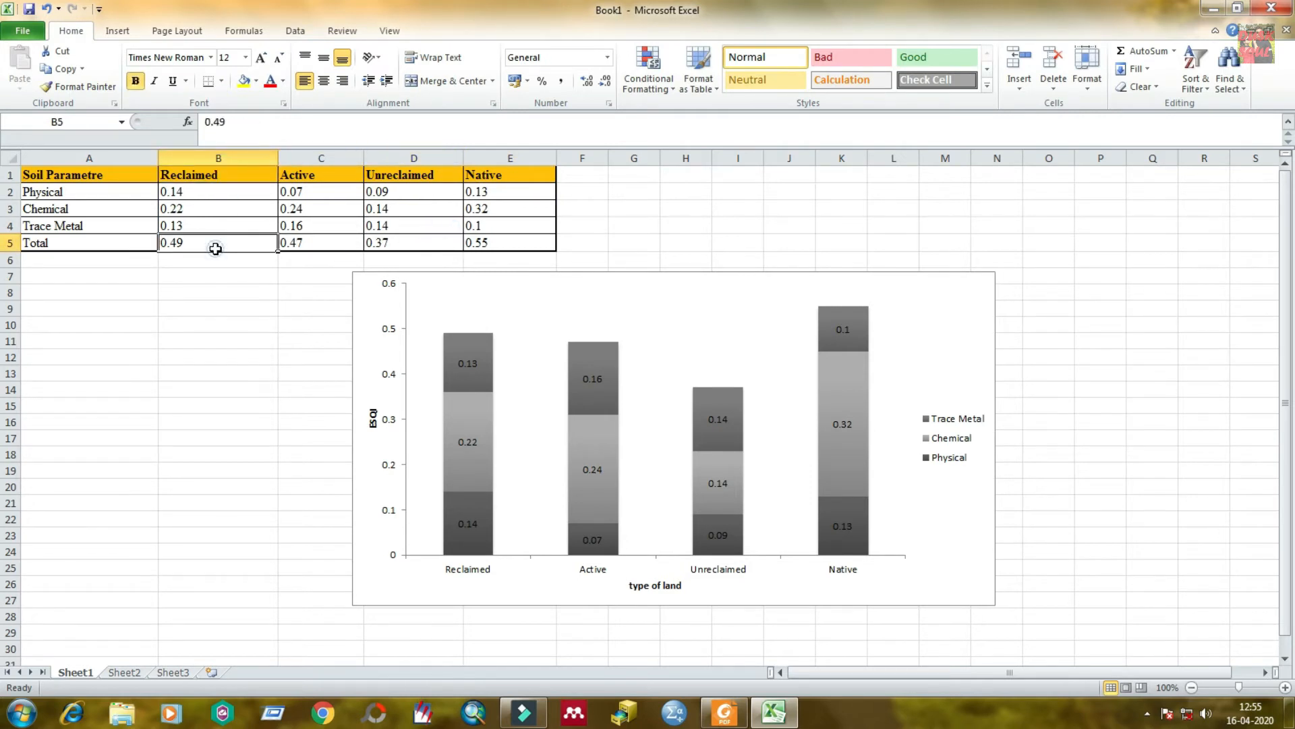
Move the chart slightly up on the sheet.
{"action": "left_click", "coordinate": [481, 311]}
{"action": "left_click_drag", "start_coordinate": [925, 329], "coordinate": [926, 324]}
{"action": "left_click", "coordinate": [307, 302]}
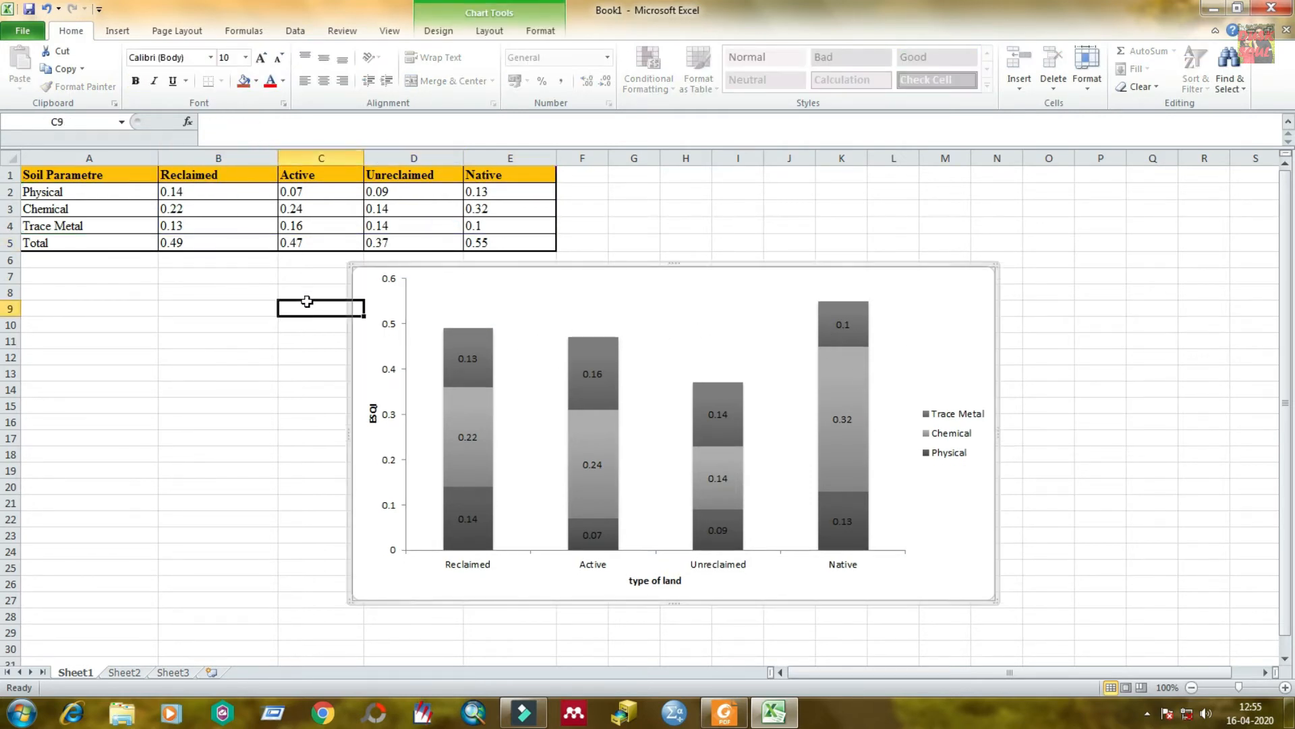
Copy the totals in B5:E5 and paste them into the chart as an additional series.
{"action": "left_click_drag", "start_coordinate": [206, 242], "coordinate": [492, 243]}
{"action": "right_click", "coordinate": [293, 246]}
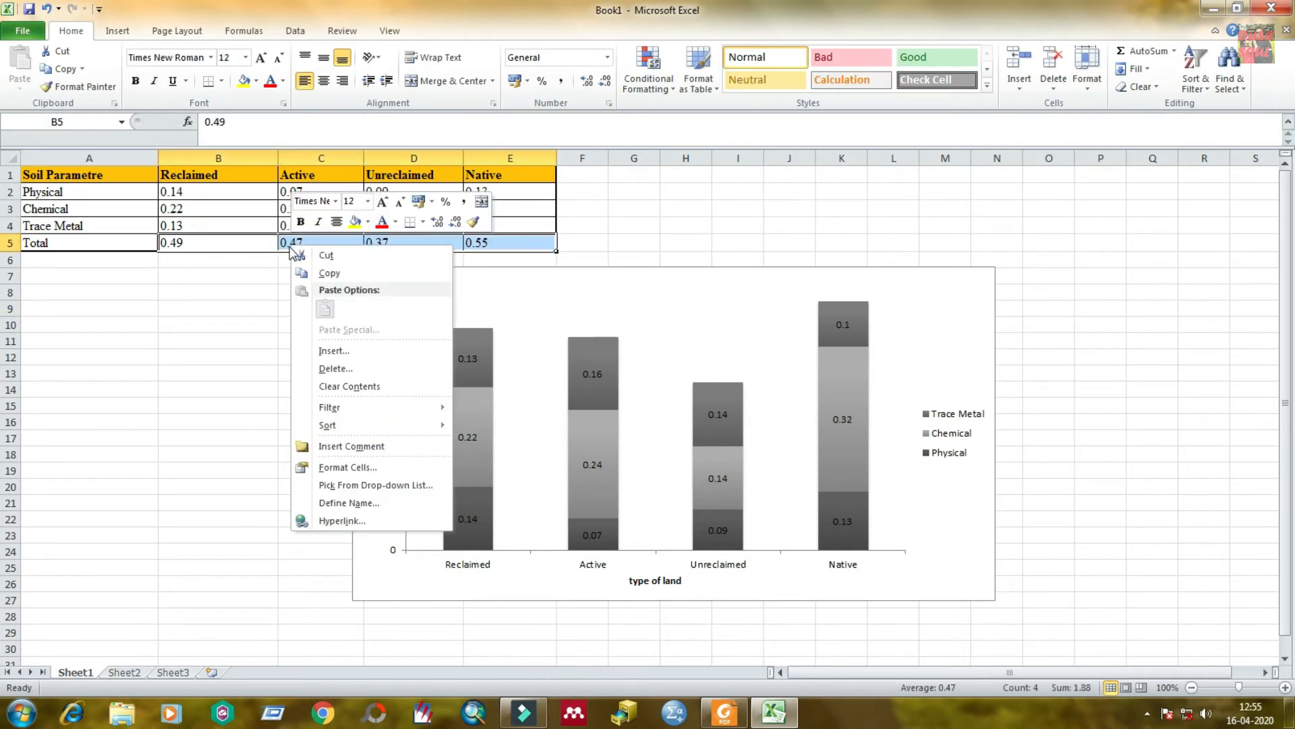
{"action": "left_click", "coordinate": [335, 278]}
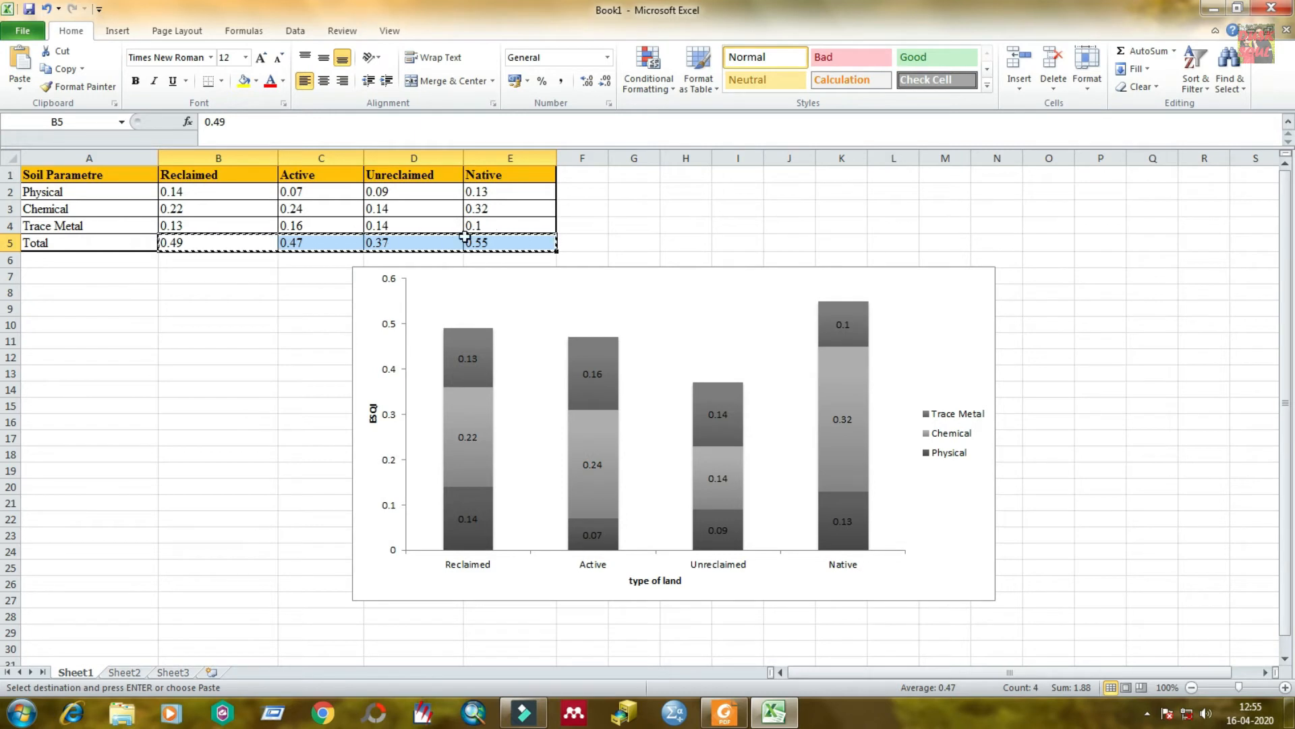
{"action": "left_click", "coordinate": [927, 307]}
{"action": "right_click", "coordinate": [928, 307]}
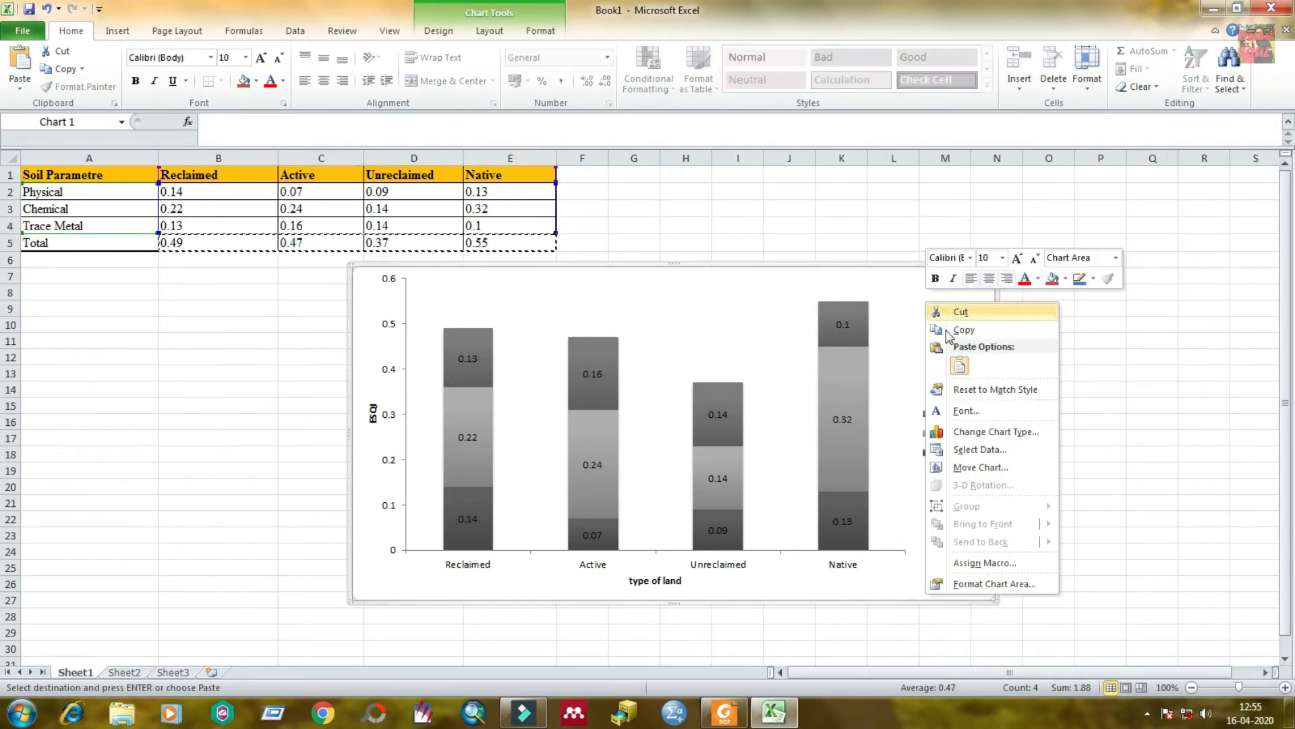
{"action": "left_click", "coordinate": [959, 371]}
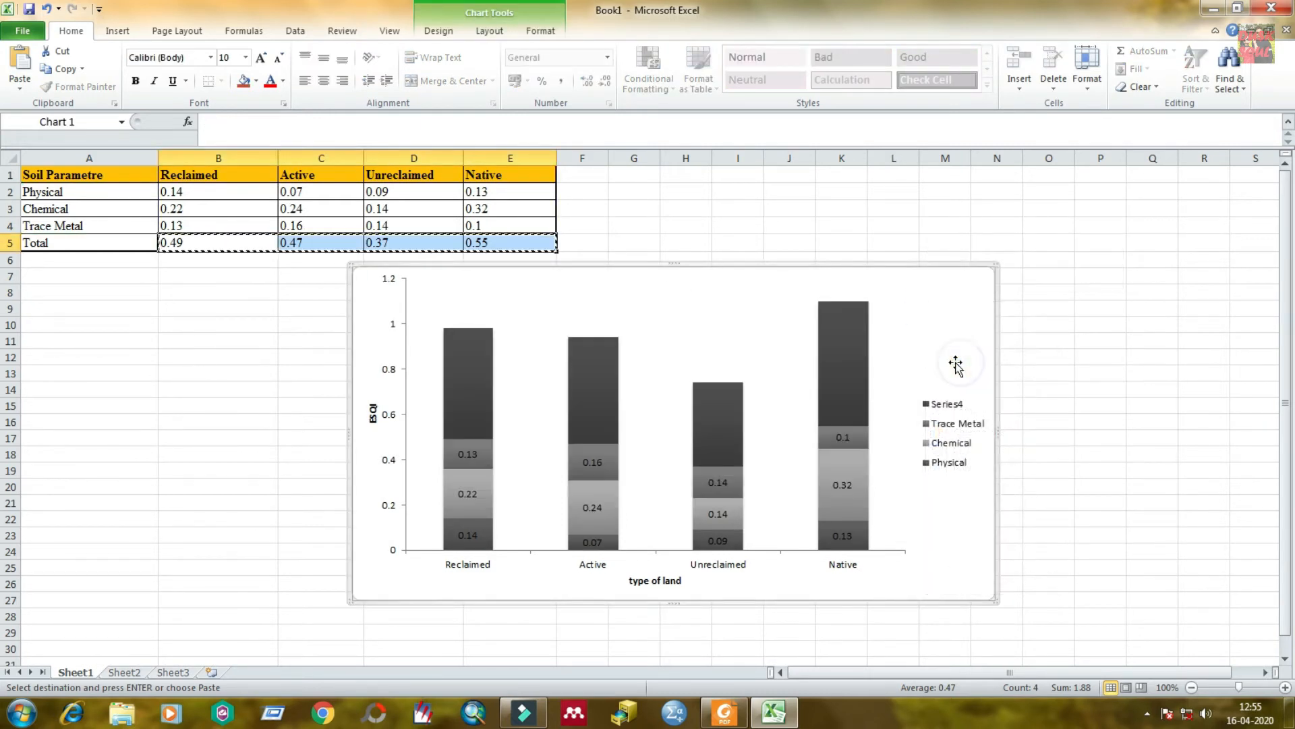
{"action": "left_click", "coordinate": [1036, 274]}
{"action": "type", "text": "1"}
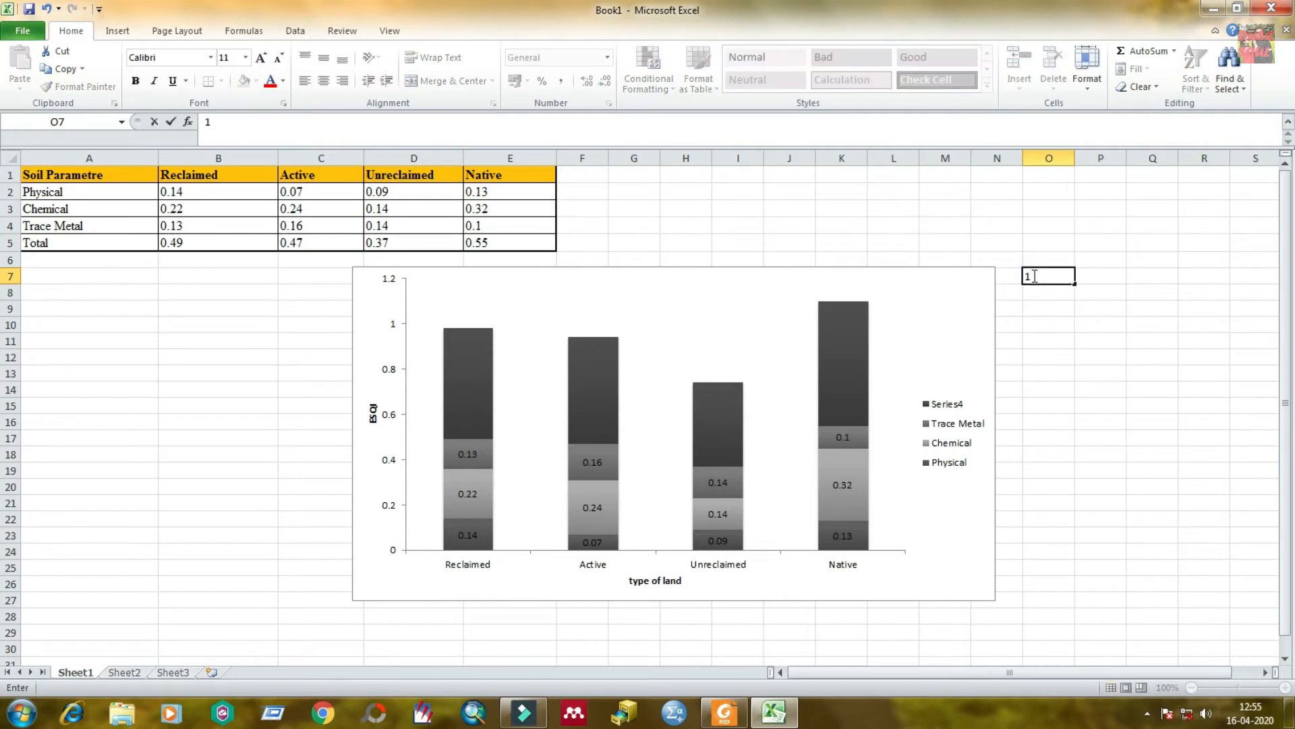
{"action": "key", "text": "Escape"}
Add data labels to the pasted totals series stacked on top of the columns.
{"action": "left_click", "coordinate": [904, 291]}
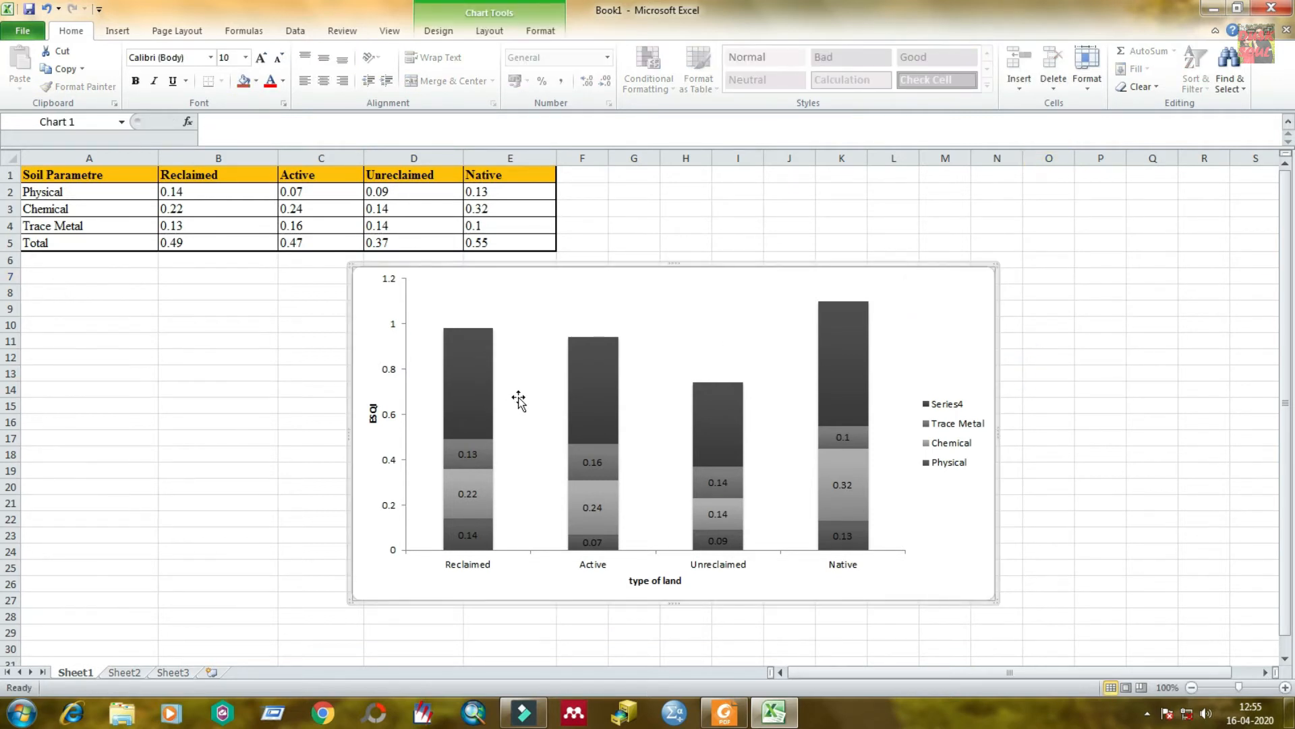
{"action": "right_click", "coordinate": [476, 369]}
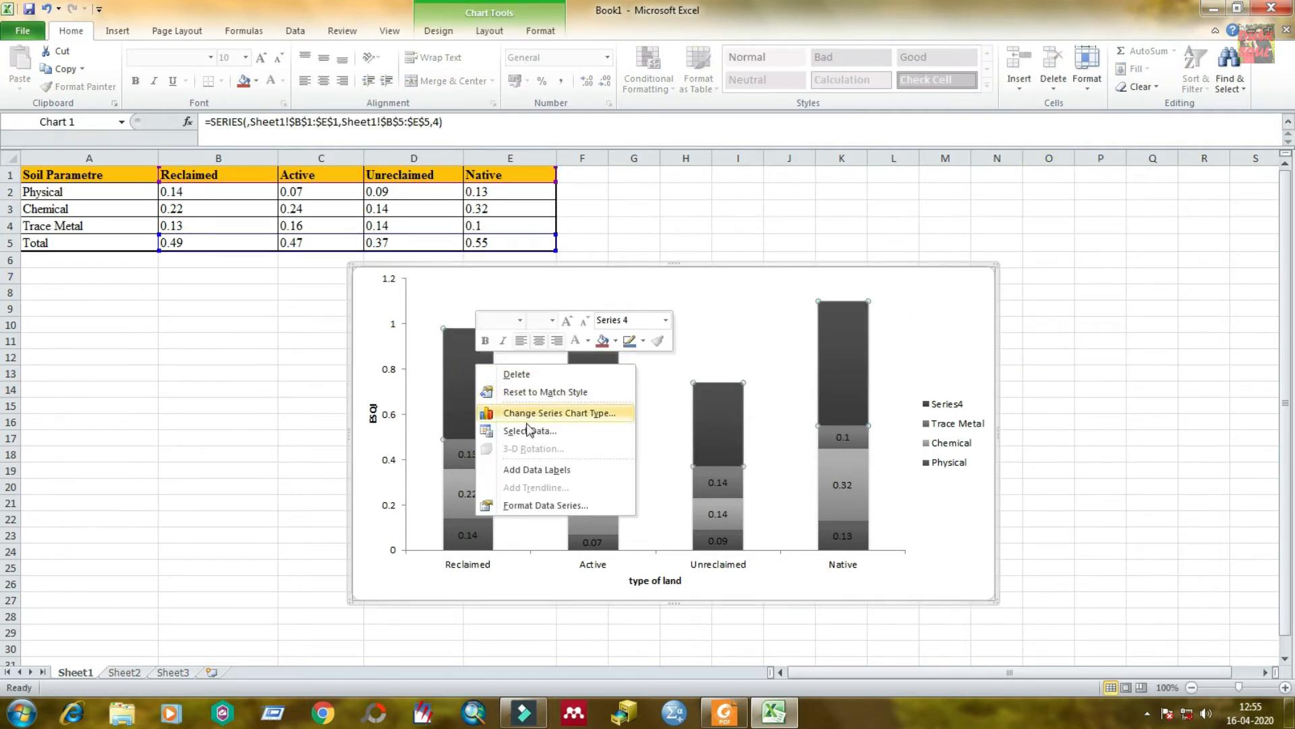
{"action": "left_click", "coordinate": [545, 470]}
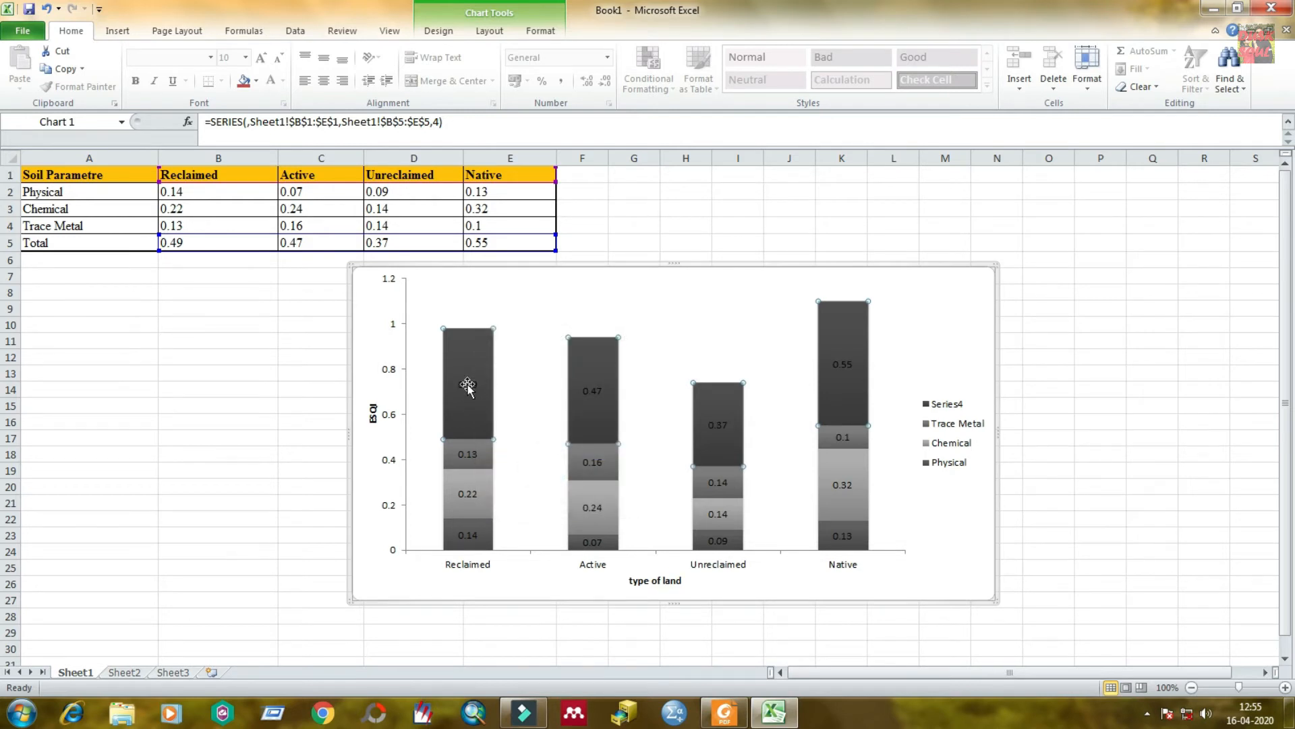
Compare the totals series' data label on each column with the matching land type's cell in the Total row.
{"action": "left_click", "coordinate": [469, 383]}
{"action": "left_click", "coordinate": [607, 300]}
{"action": "left_click", "coordinate": [470, 381]}
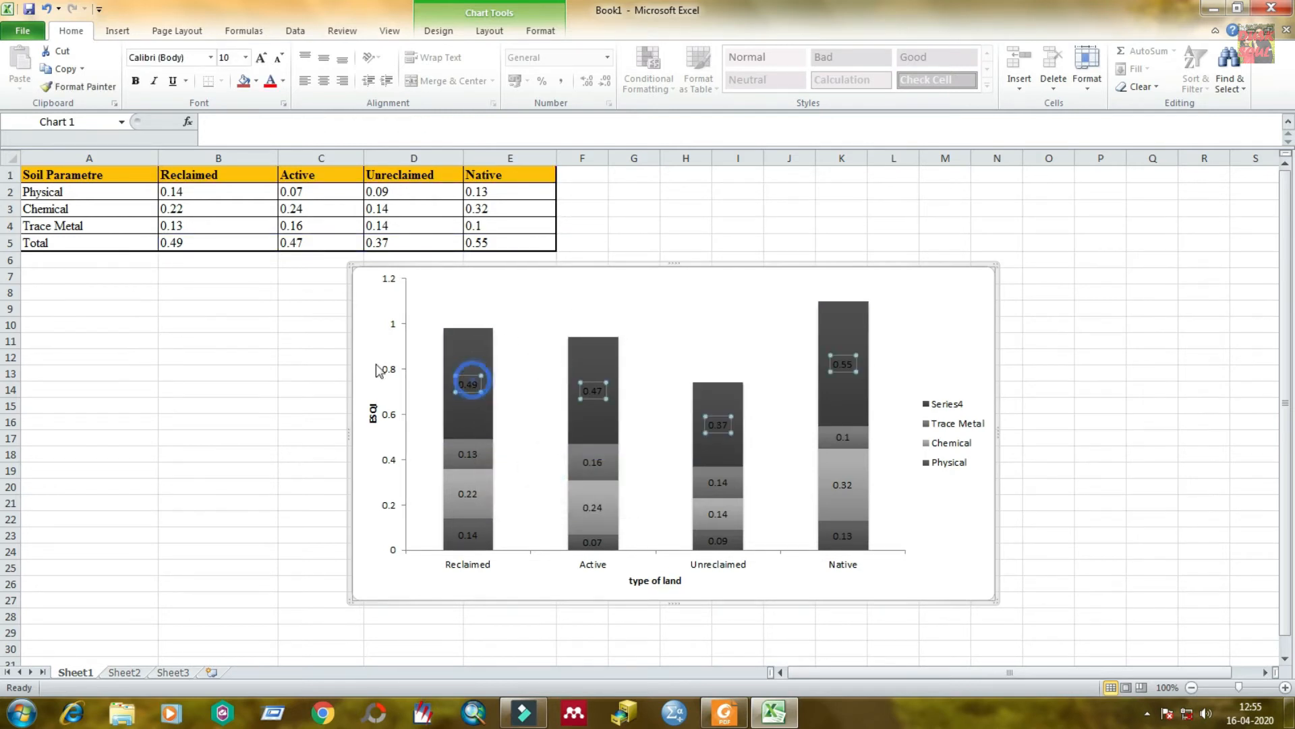
{"action": "left_click", "coordinate": [180, 243]}
{"action": "left_click", "coordinate": [594, 391]}
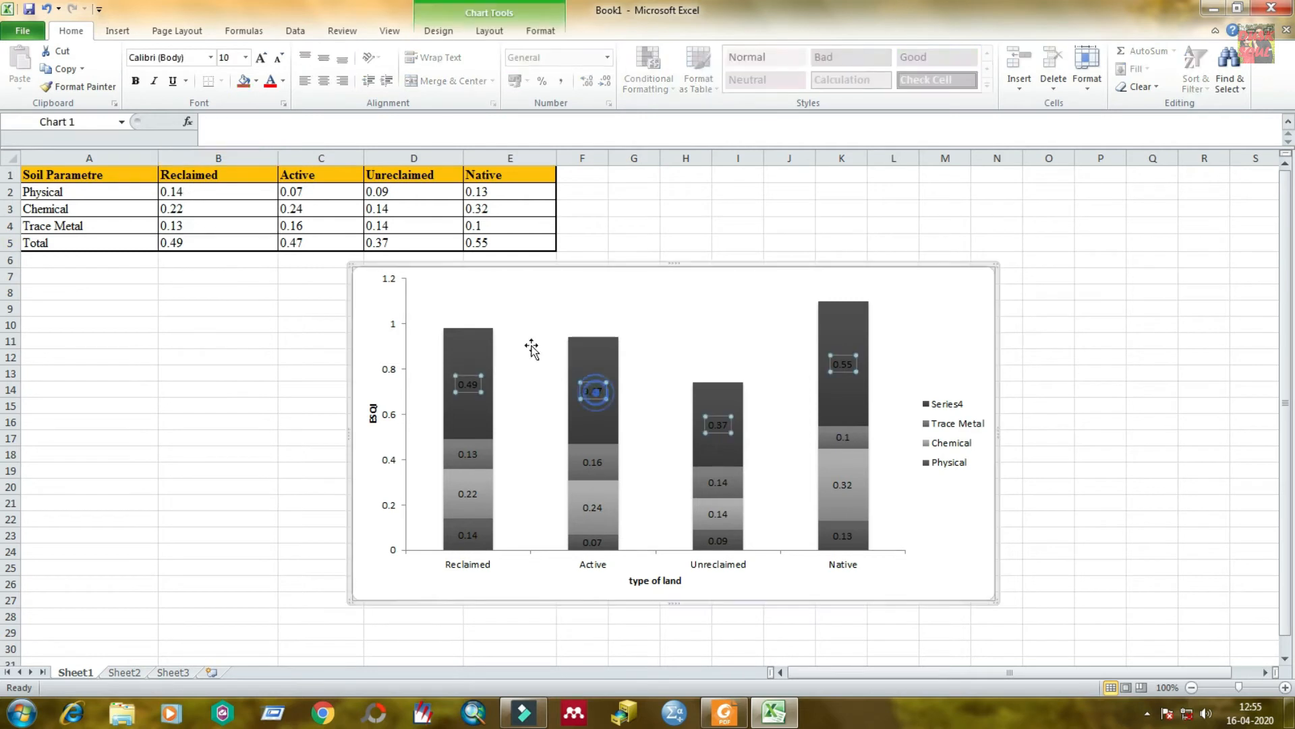
{"action": "left_click", "coordinate": [300, 244]}
{"action": "left_click", "coordinate": [719, 425]}
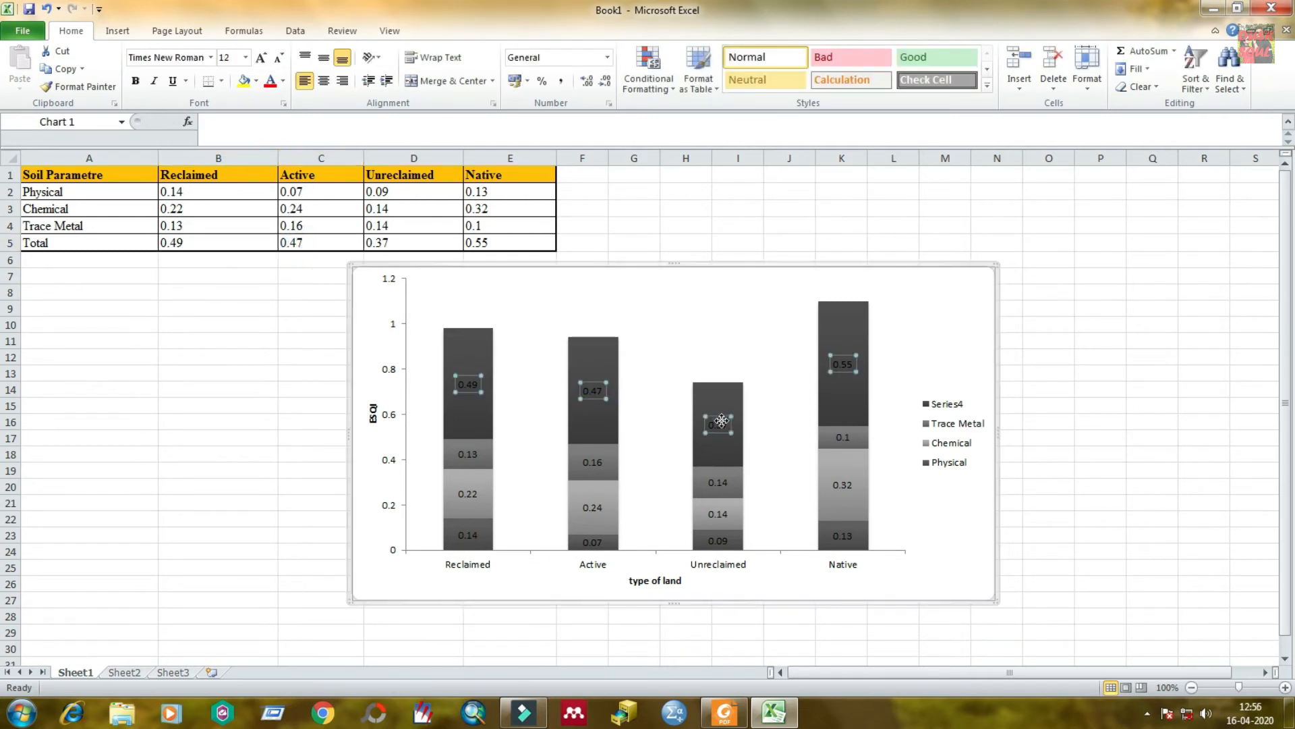
{"action": "left_click", "coordinate": [390, 245]}
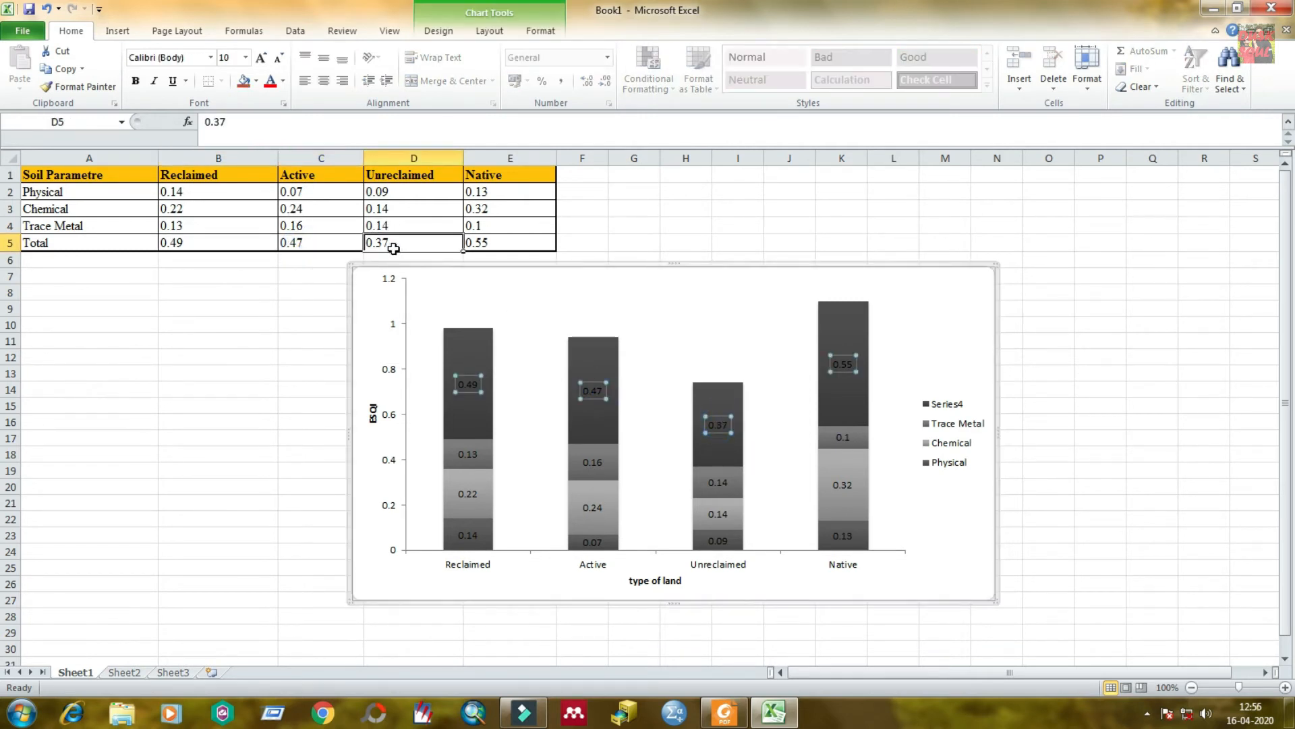
{"action": "left_click", "coordinate": [844, 363]}
{"action": "left_click", "coordinate": [486, 241]}
{"action": "left_click", "coordinate": [935, 324]}
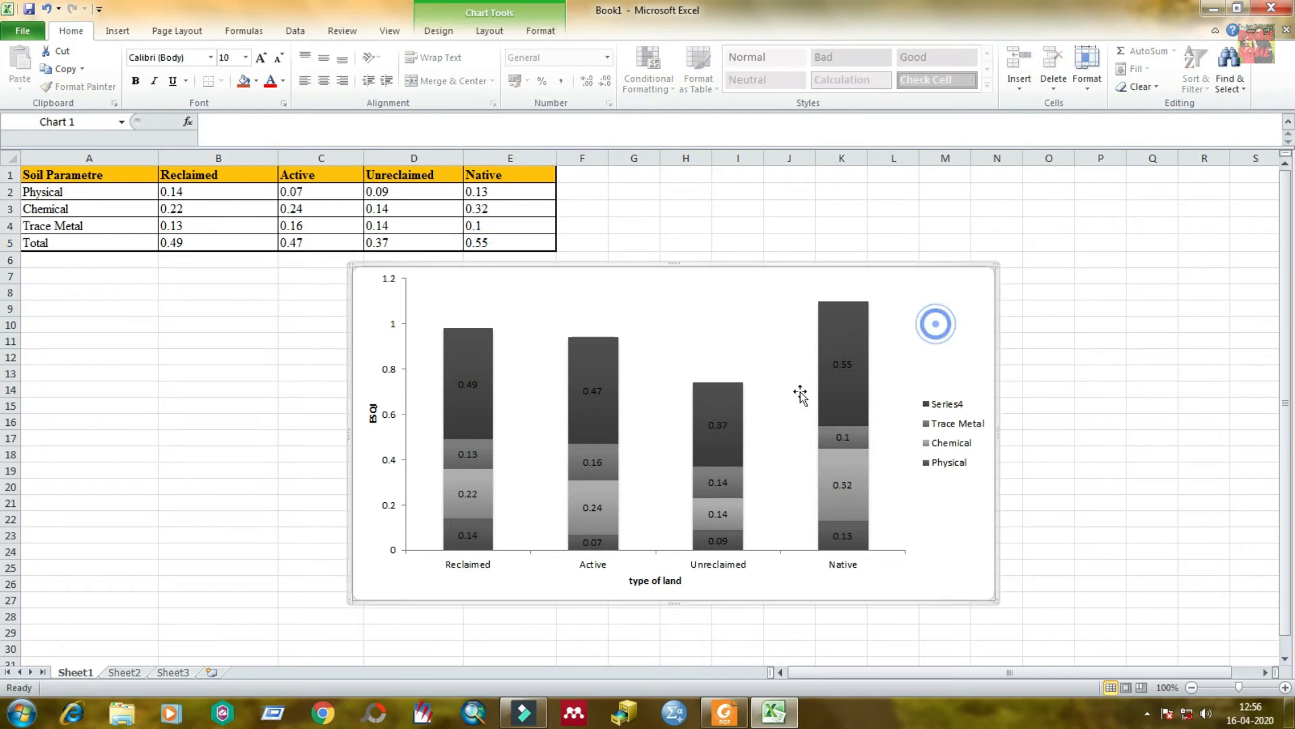
Change the chart type of the totals series alone to Line with Markers.
{"action": "left_click", "coordinate": [723, 398]}
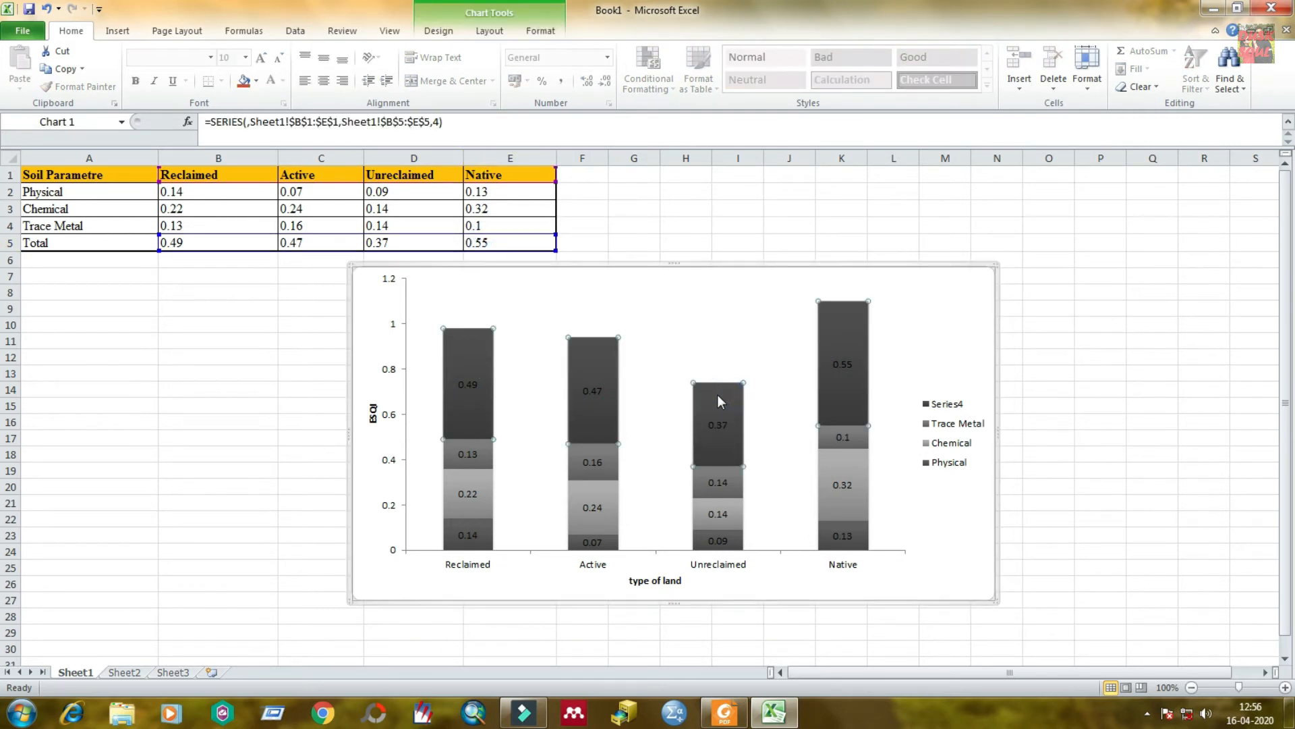
{"action": "right_click", "coordinate": [724, 392]}
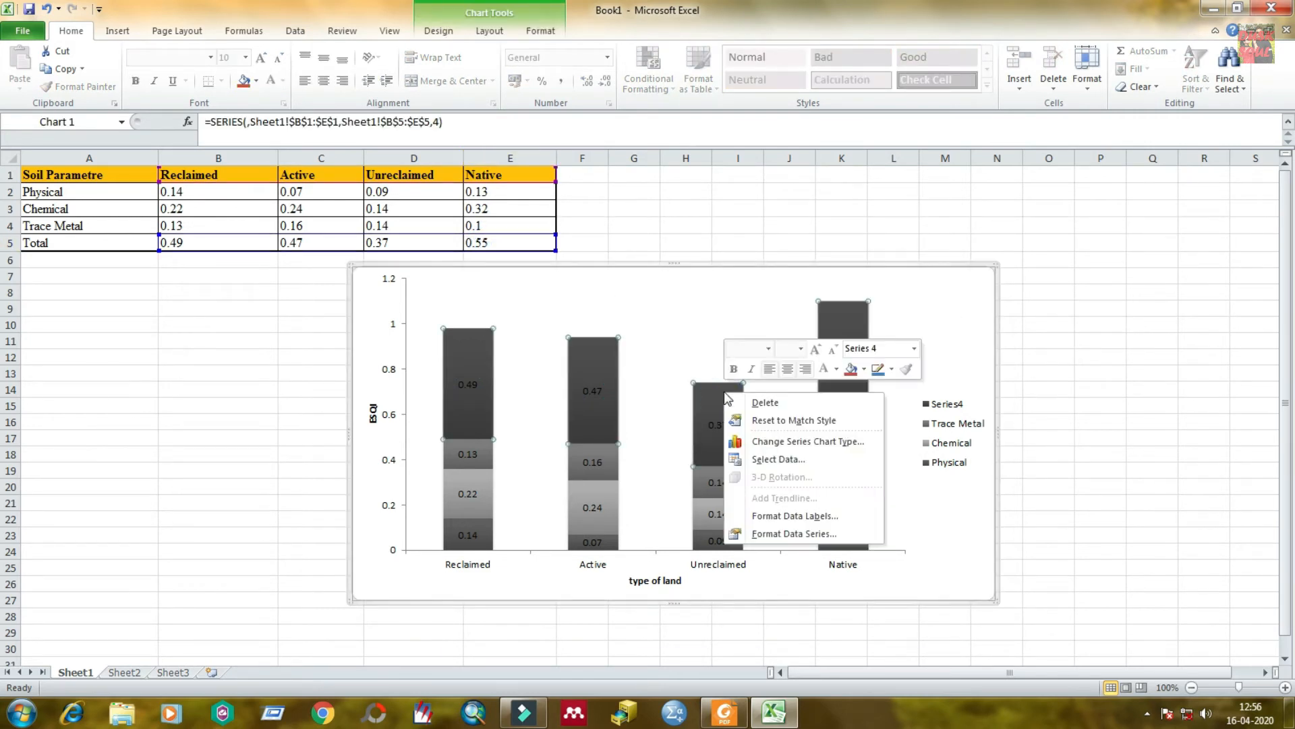
{"action": "left_click", "coordinate": [797, 442]}
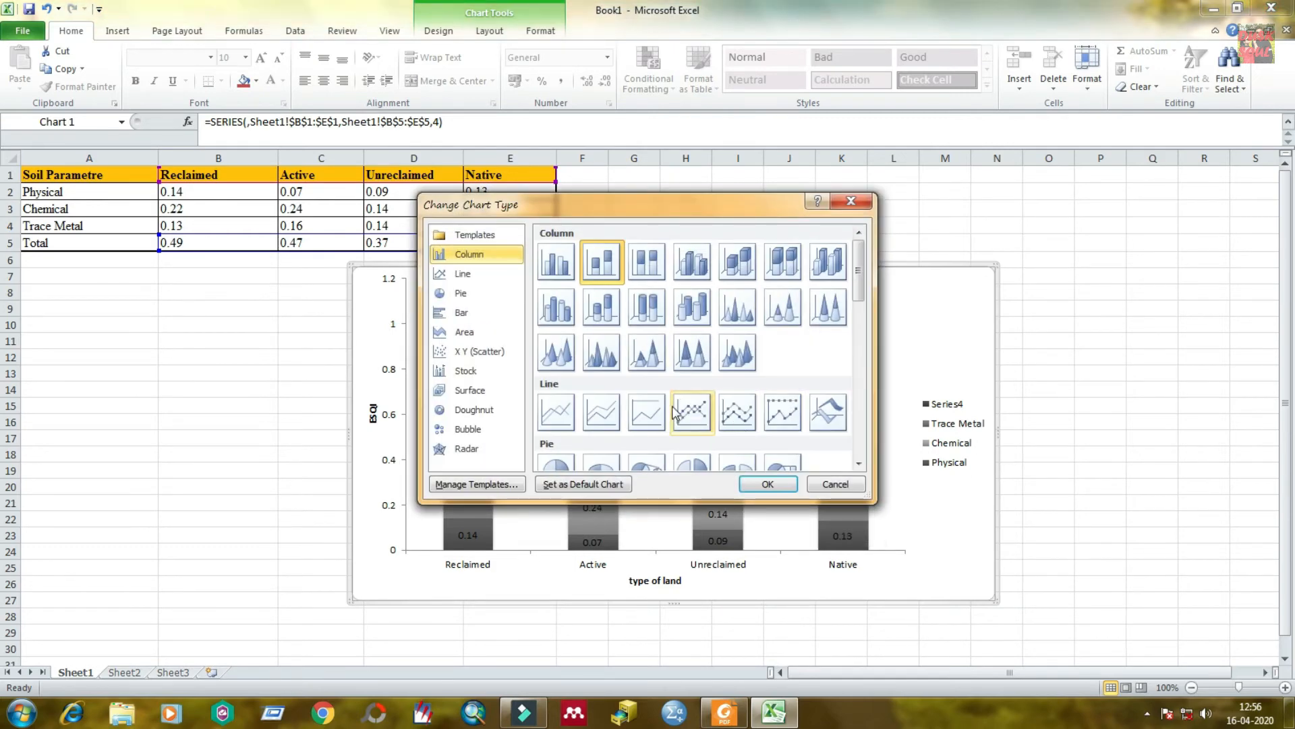
{"action": "left_click", "coordinate": [692, 412]}
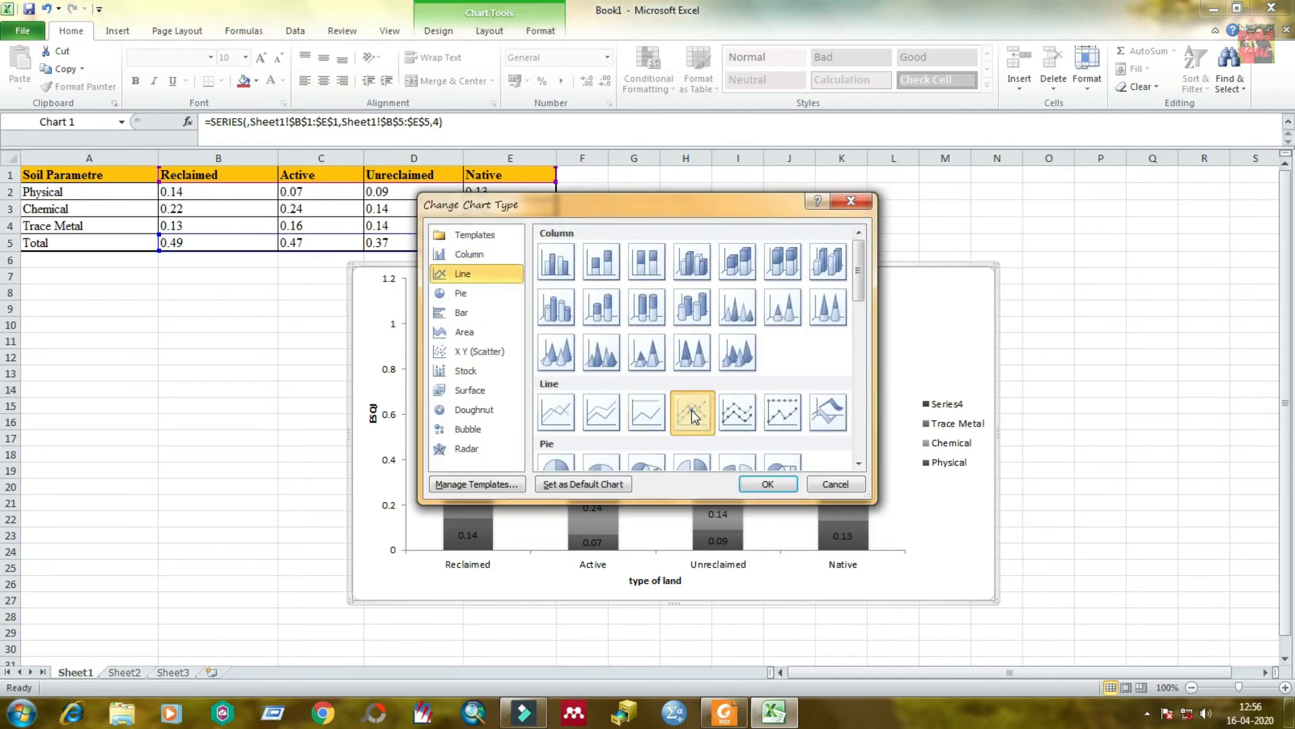
{"action": "left_click", "coordinate": [766, 484]}
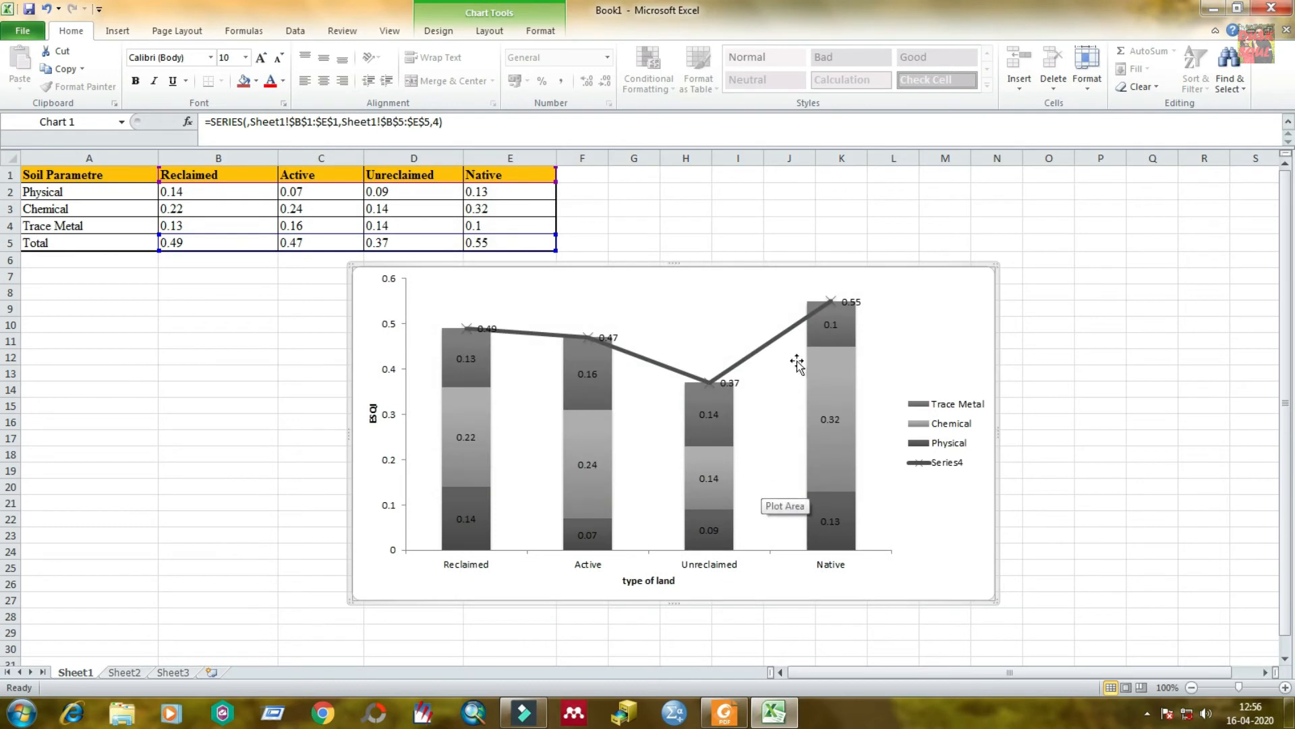
{"action": "left_click", "coordinate": [923, 336]}
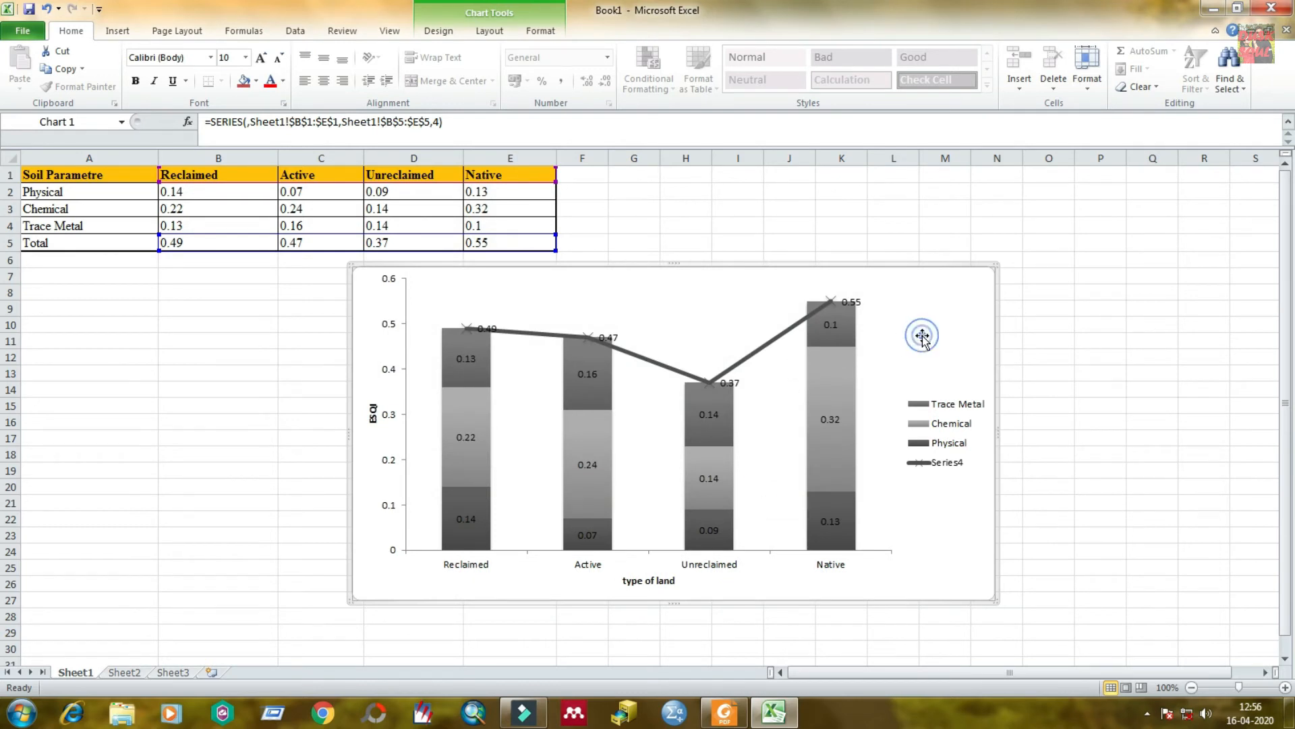
Format the totals line series with marker type None and marker fill No fill.
{"action": "left_click", "coordinate": [764, 345]}
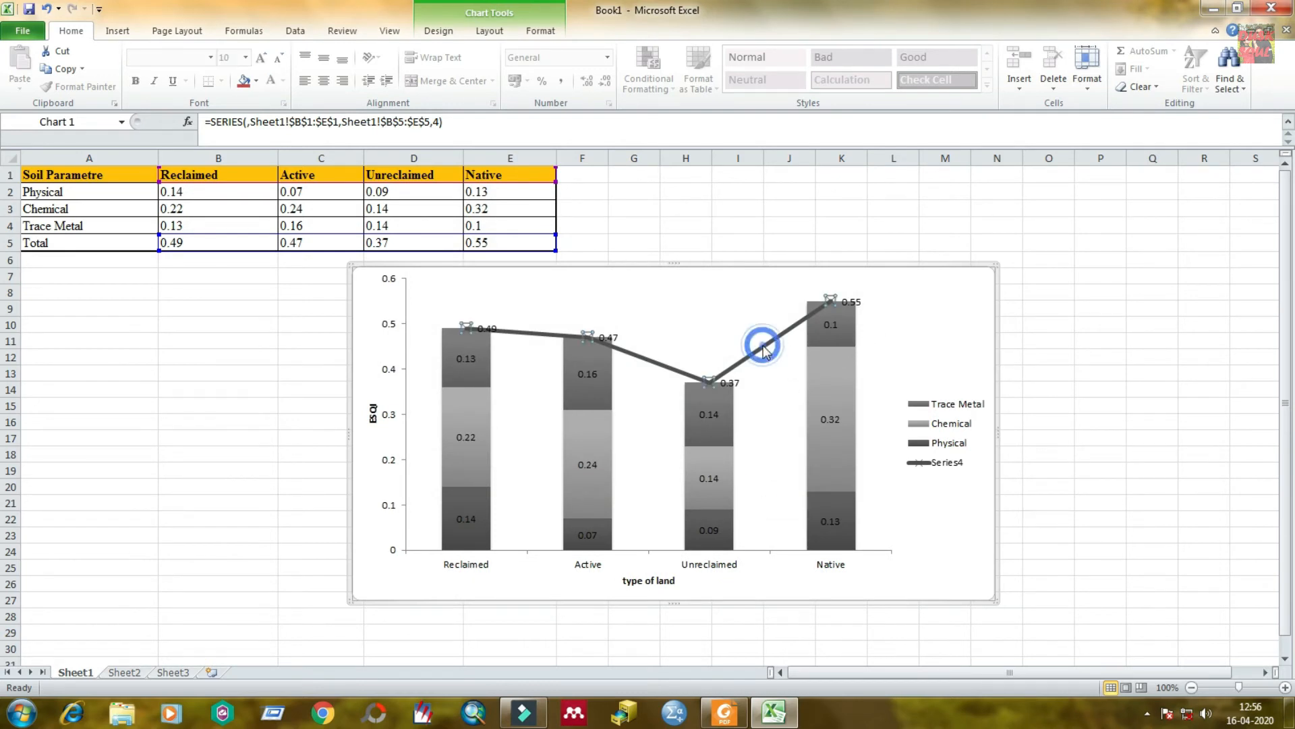
{"action": "right_click", "coordinate": [674, 369]}
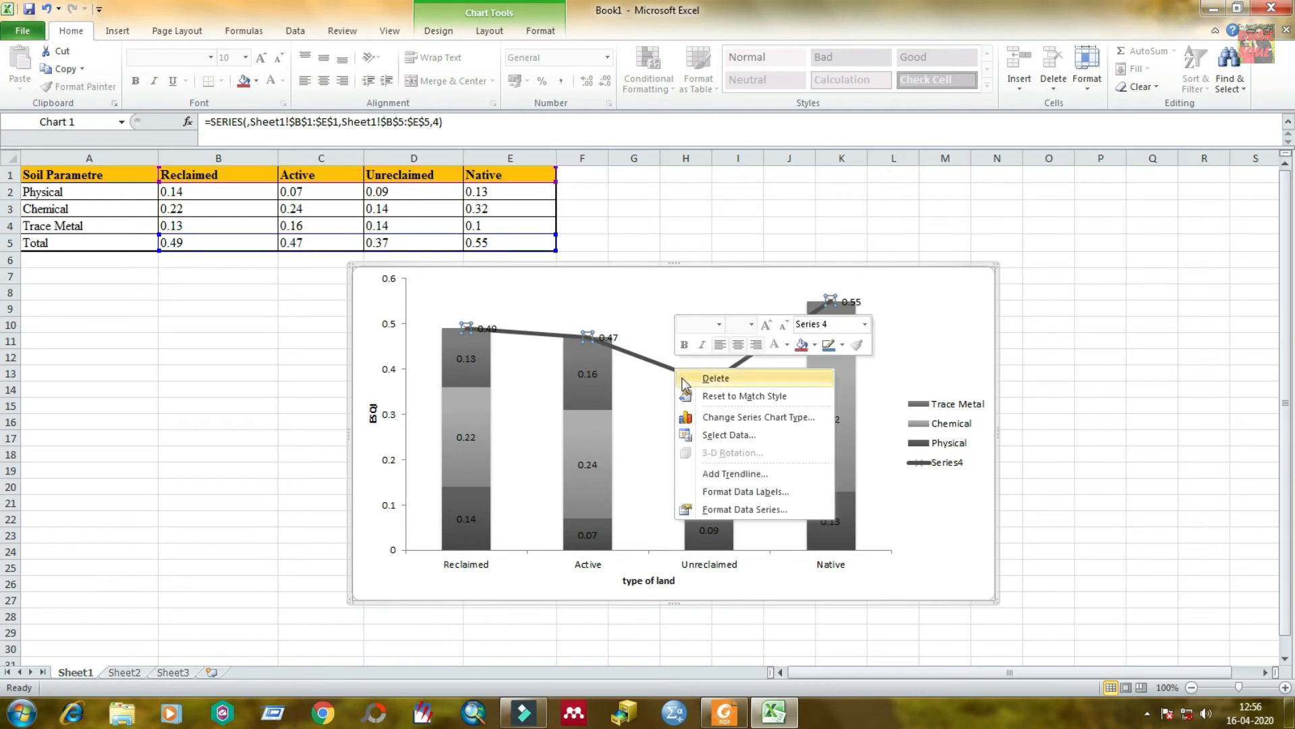
{"action": "left_click", "coordinate": [756, 492]}
{"action": "right_click", "coordinate": [697, 382]}
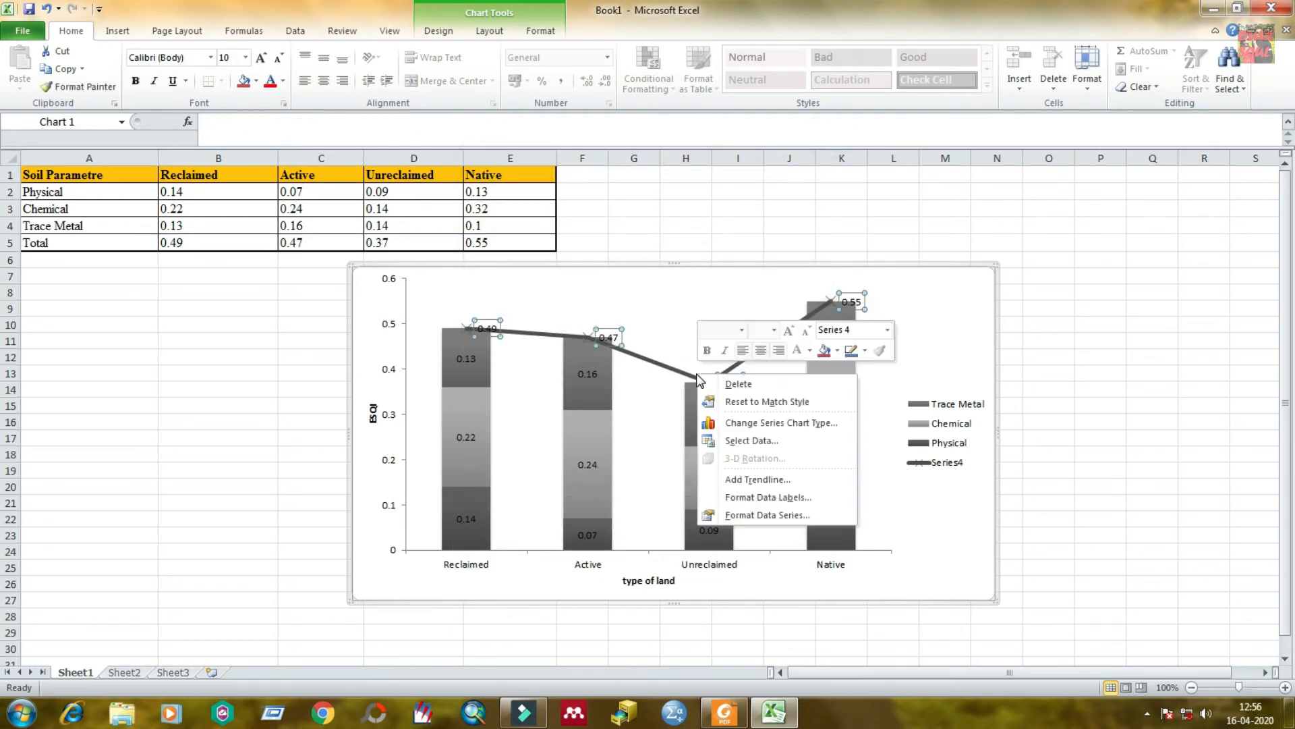
{"action": "left_click", "coordinate": [768, 516]}
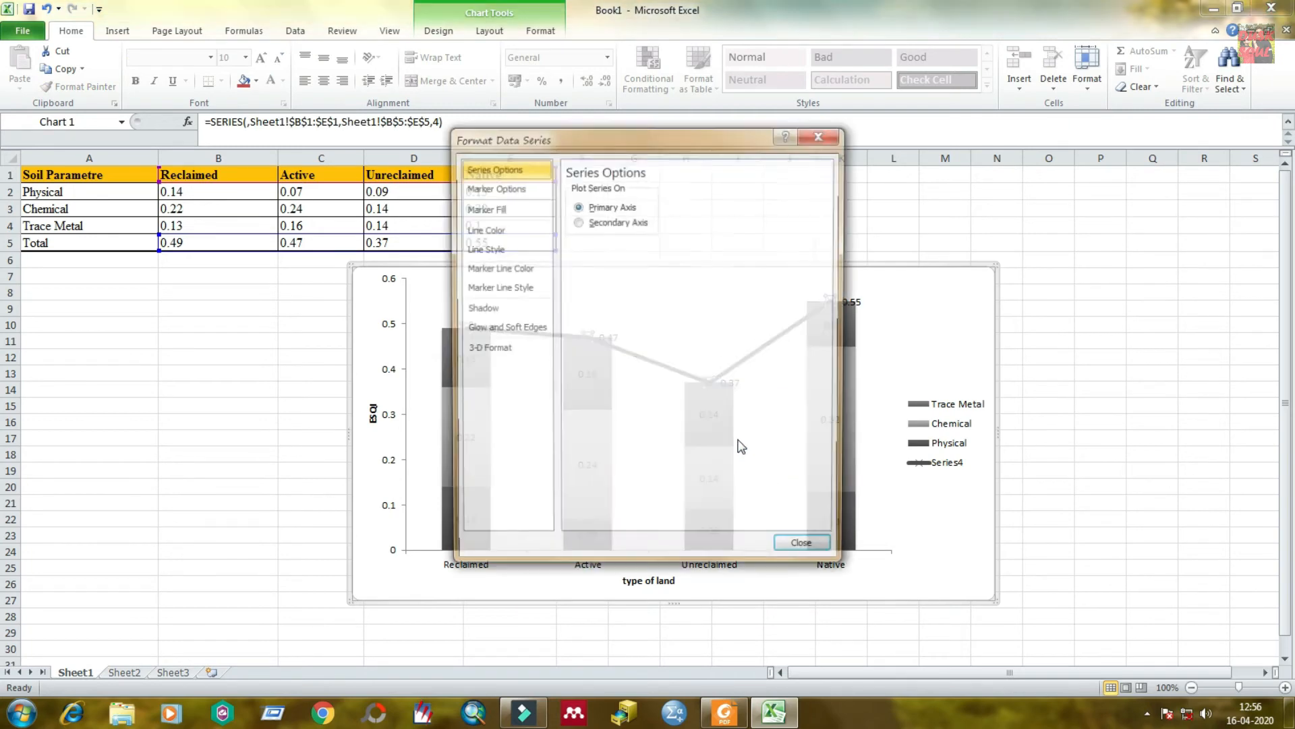
{"action": "left_click", "coordinate": [516, 188]}
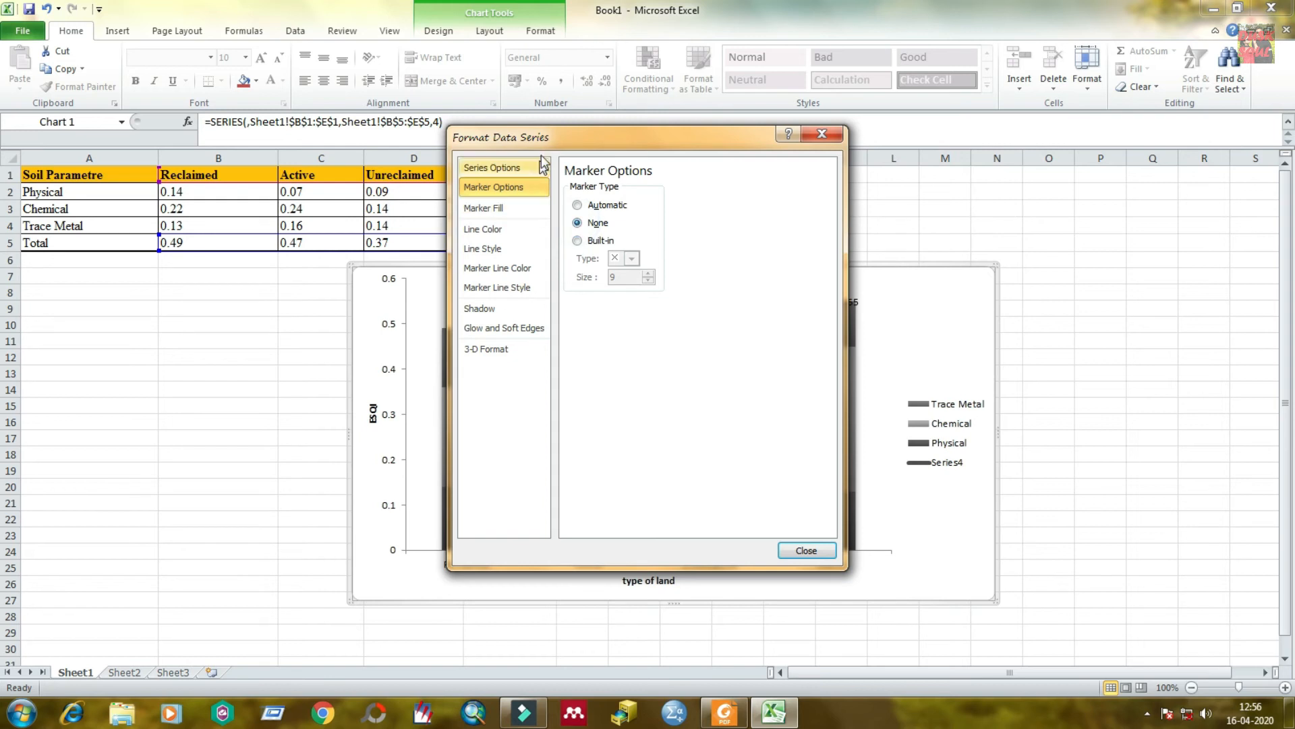
{"action": "left_click", "coordinate": [506, 209]}
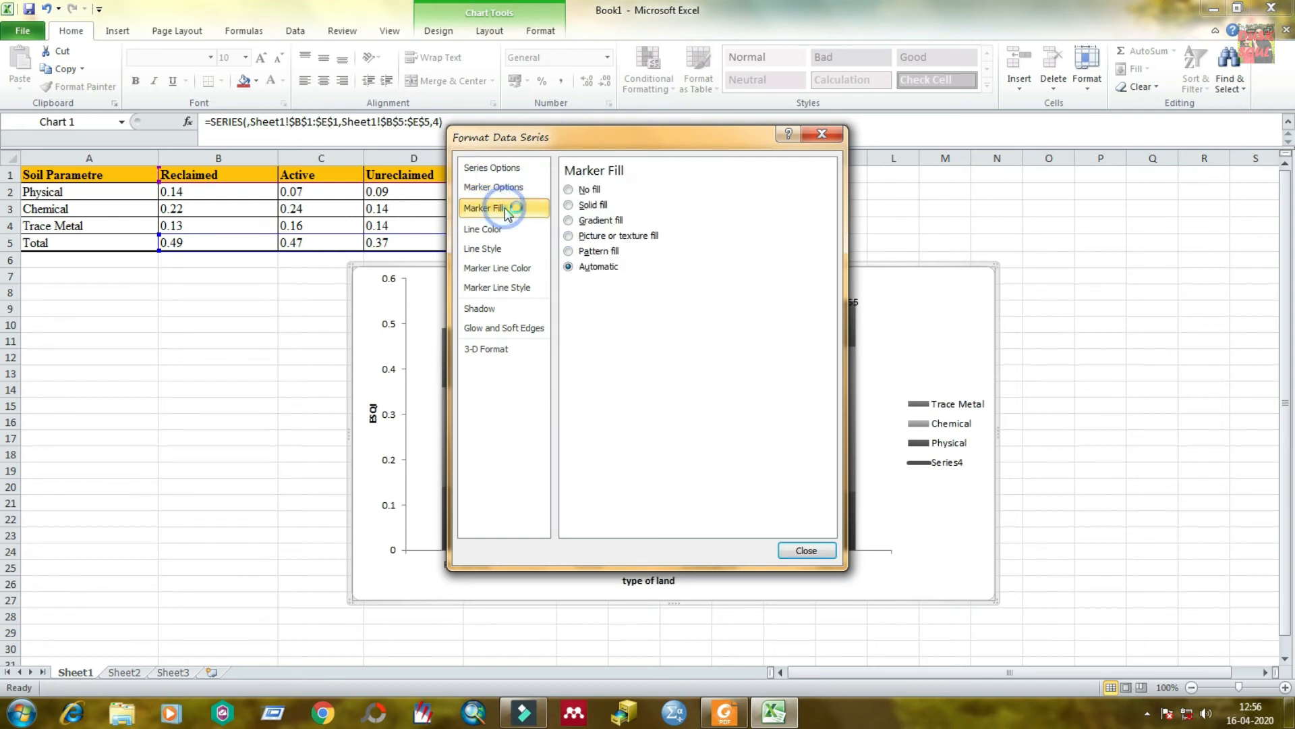
{"action": "left_click", "coordinate": [569, 190]}
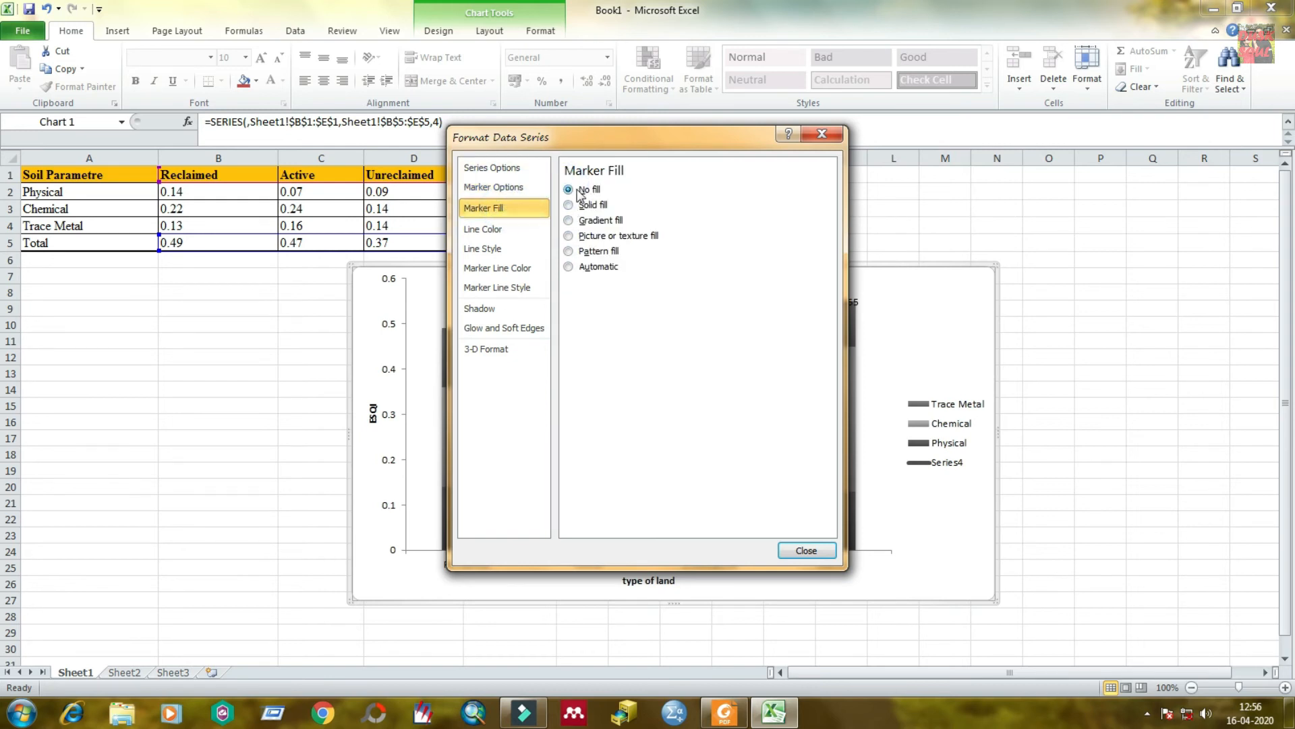
Set the totals line series' line color to No line and close its formatting.
{"action": "left_click", "coordinate": [510, 230]}
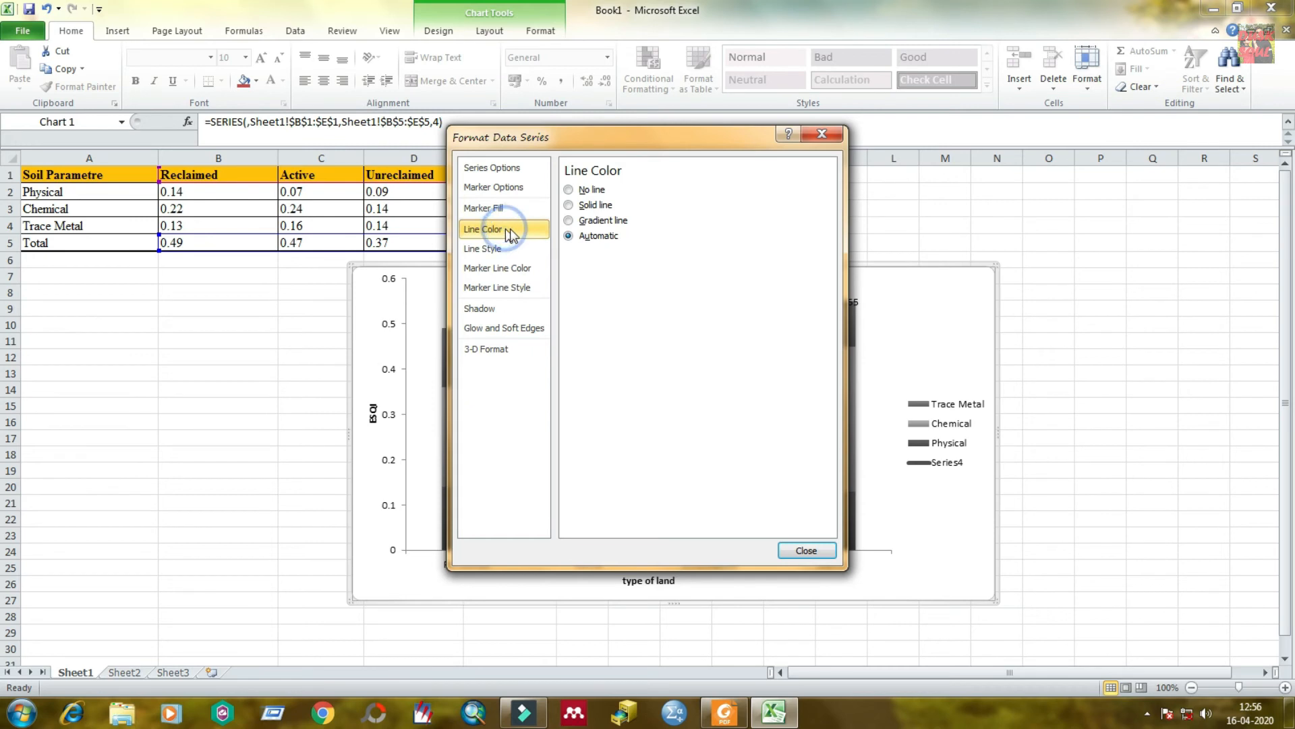
{"action": "left_click", "coordinate": [569, 189]}
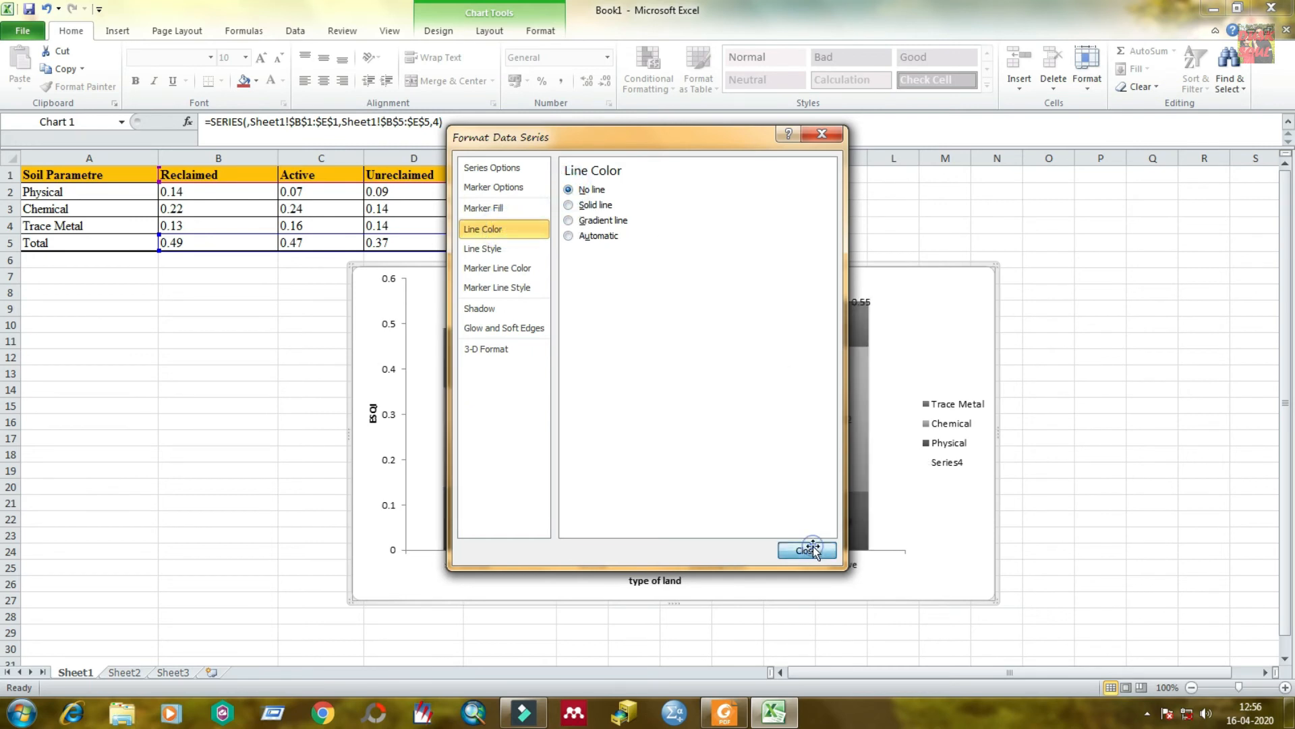
{"action": "left_click", "coordinate": [806, 549]}
{"action": "left_click", "coordinate": [938, 516]}
{"action": "left_click", "coordinate": [868, 301]}
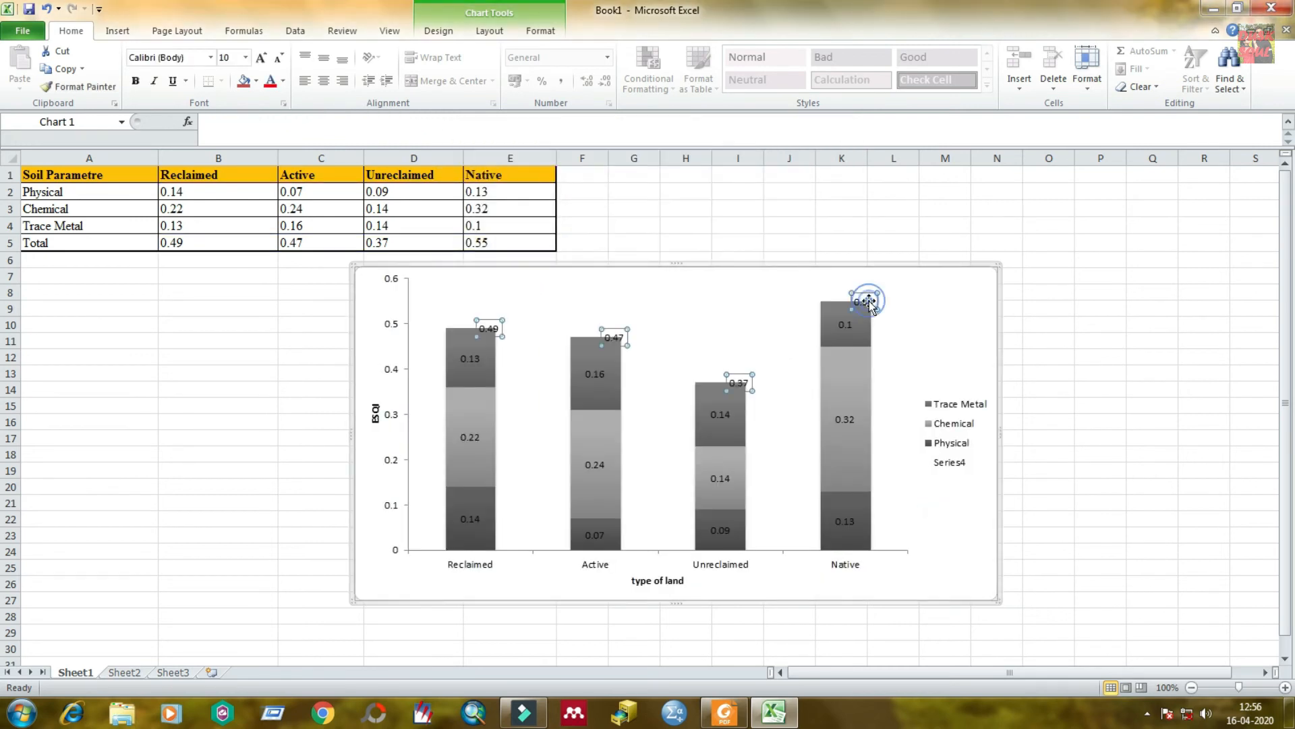
{"action": "left_click", "coordinate": [729, 342]}
{"action": "left_click", "coordinate": [962, 331]}
{"action": "left_click_drag", "start_coordinate": [893, 327], "coordinate": [879, 322]}
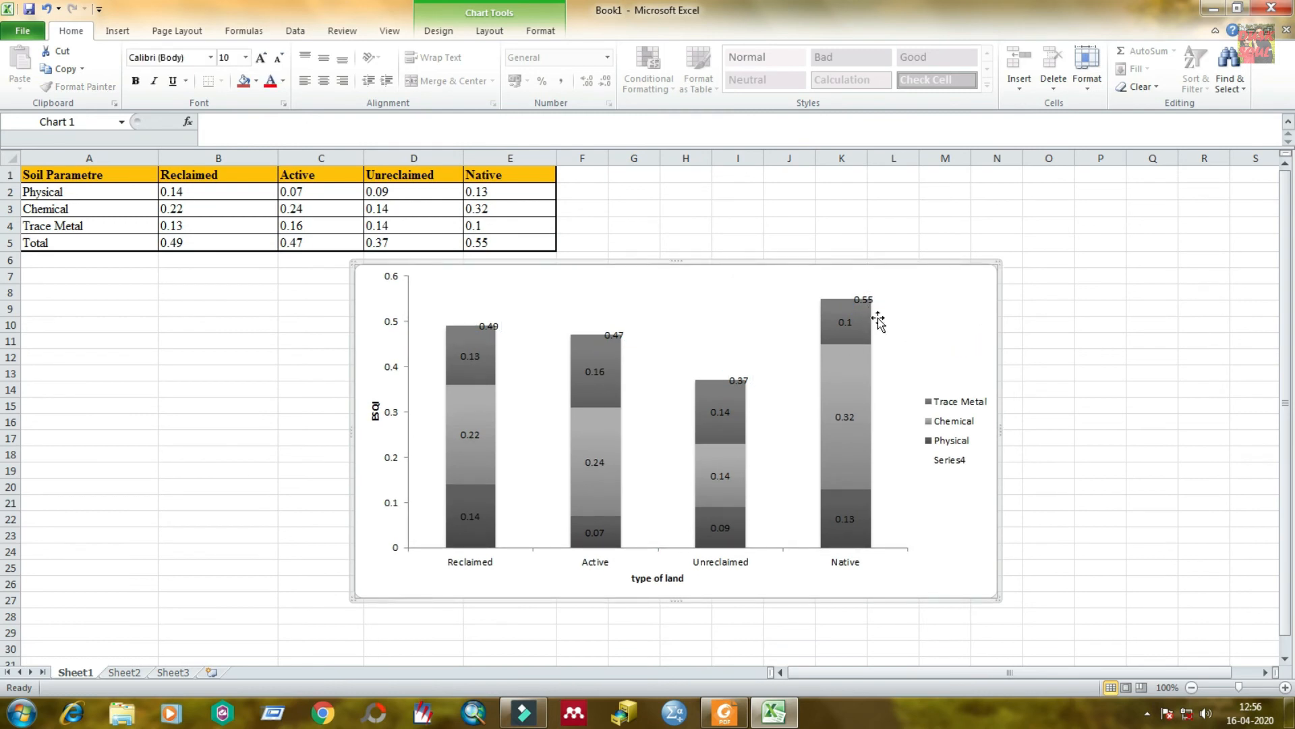
{"action": "left_click", "coordinate": [1044, 323]}
Set the label position of the totals series' data labels to Above.
{"action": "left_click", "coordinate": [865, 297]}
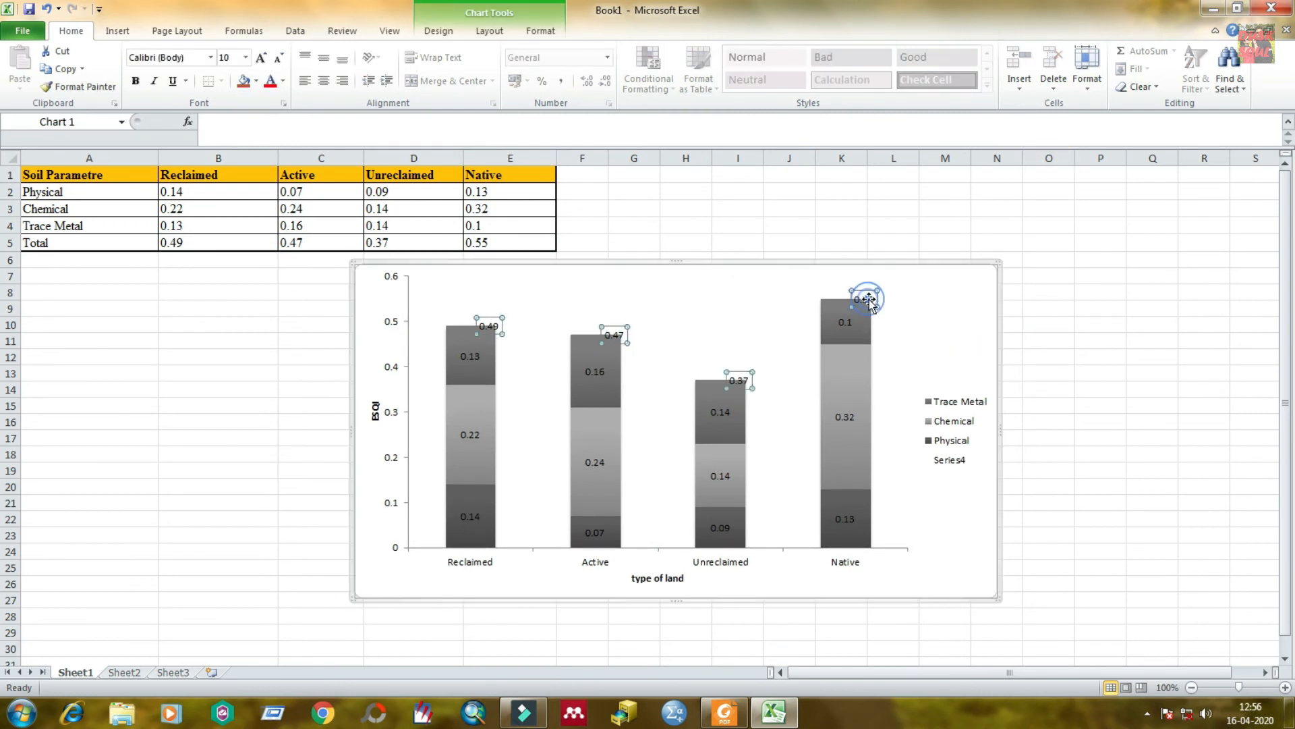
{"action": "left_click", "coordinate": [904, 337]}
{"action": "left_click", "coordinate": [867, 297]}
{"action": "right_click", "coordinate": [869, 296]}
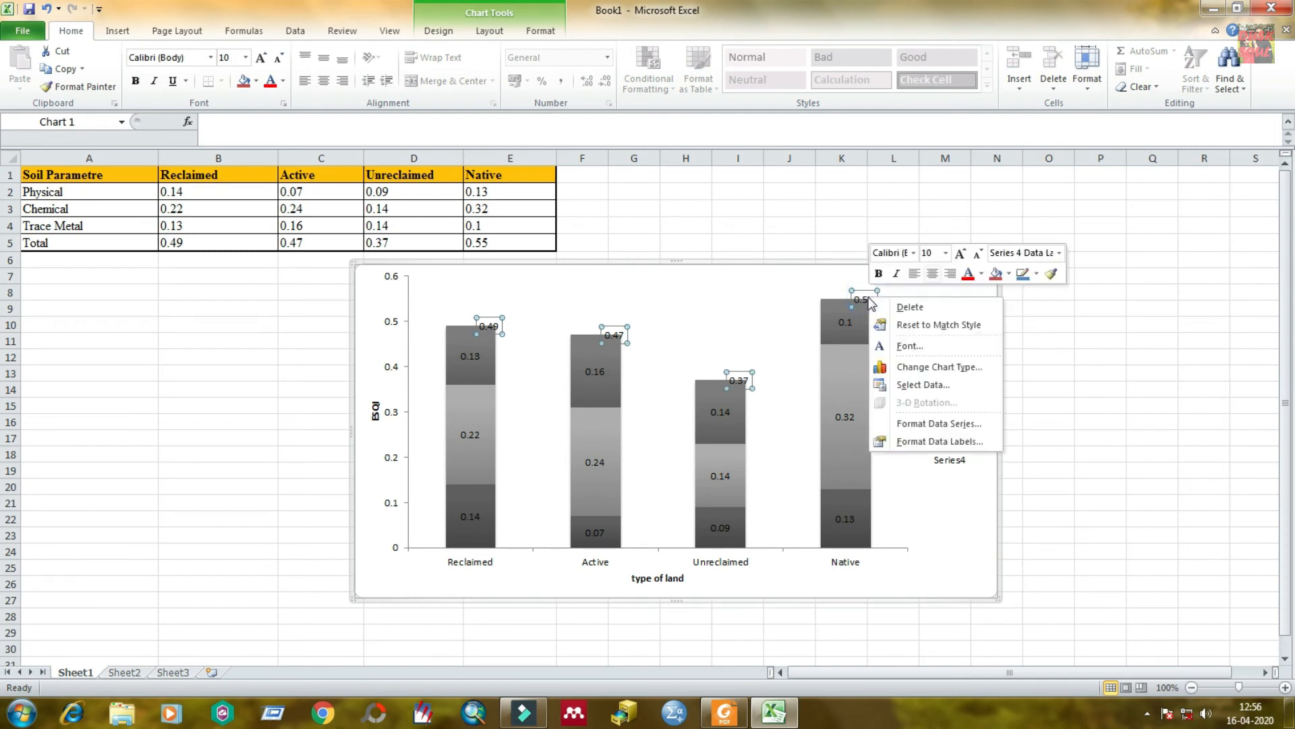
{"action": "left_click", "coordinate": [918, 443]}
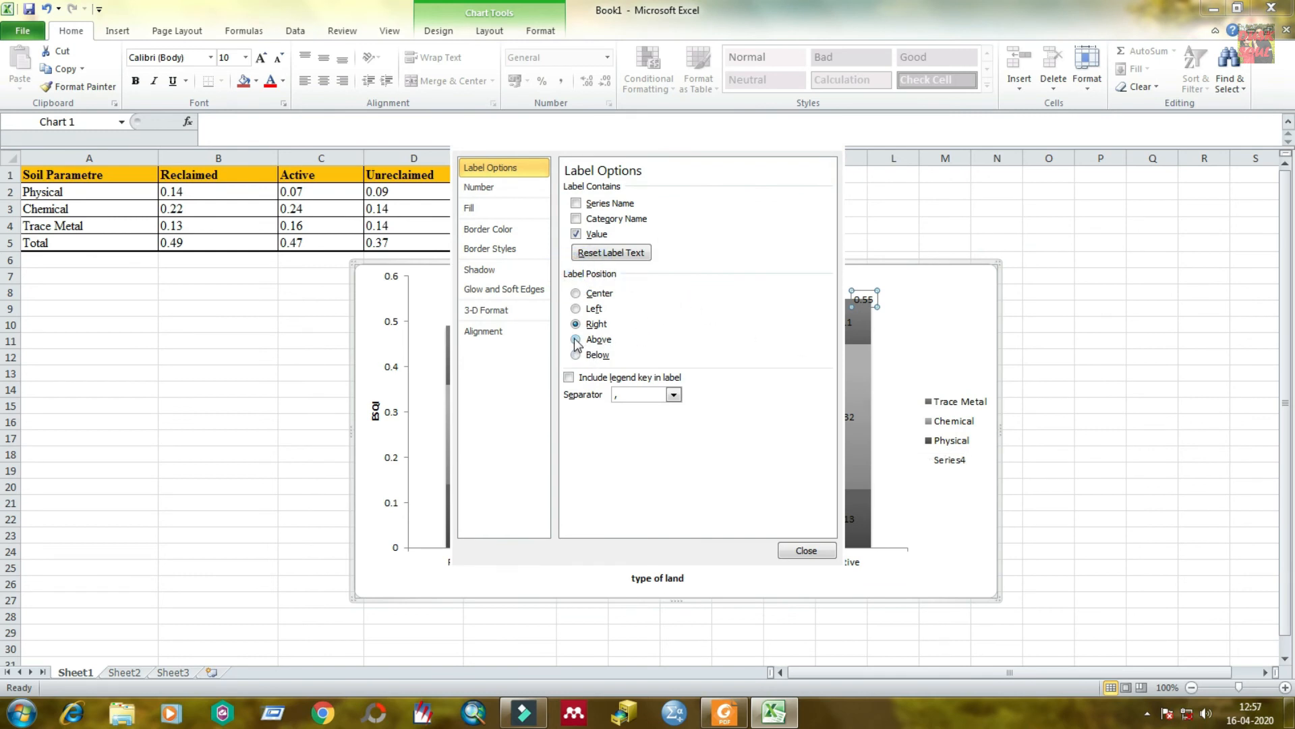
{"action": "left_click", "coordinate": [575, 339]}
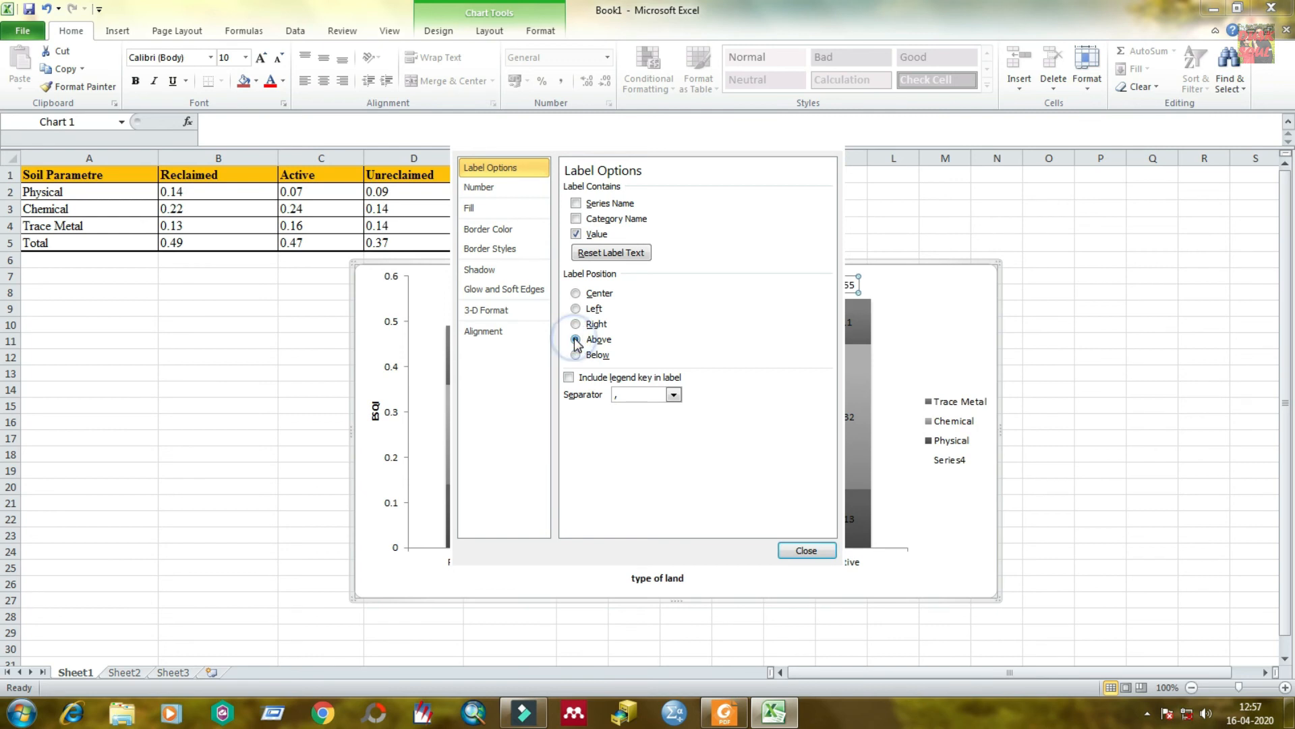
{"action": "left_click", "coordinate": [806, 551]}
{"action": "left_click", "coordinate": [941, 324]}
{"action": "left_click", "coordinate": [843, 284]}
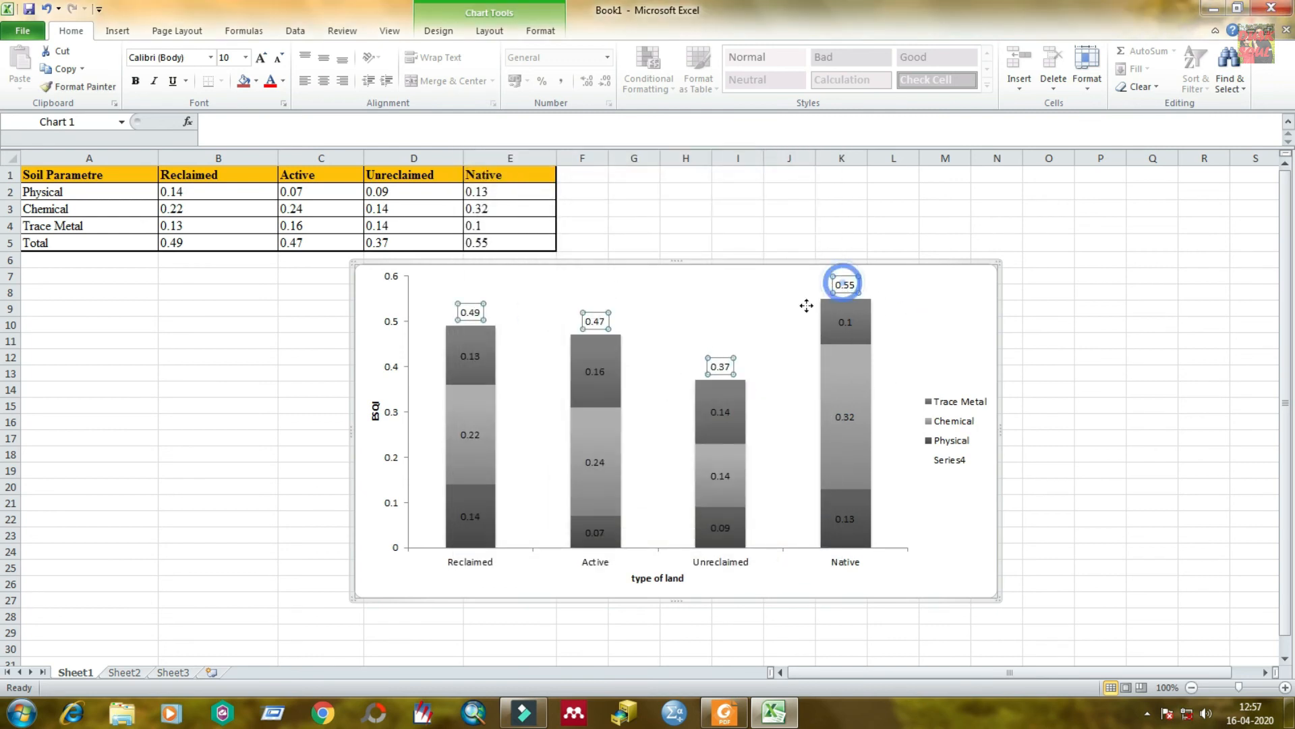
Delete the data labels of the Trace Metal, Chemical and Physical segments, leaving only the total labels.
{"action": "left_click", "coordinate": [958, 523]}
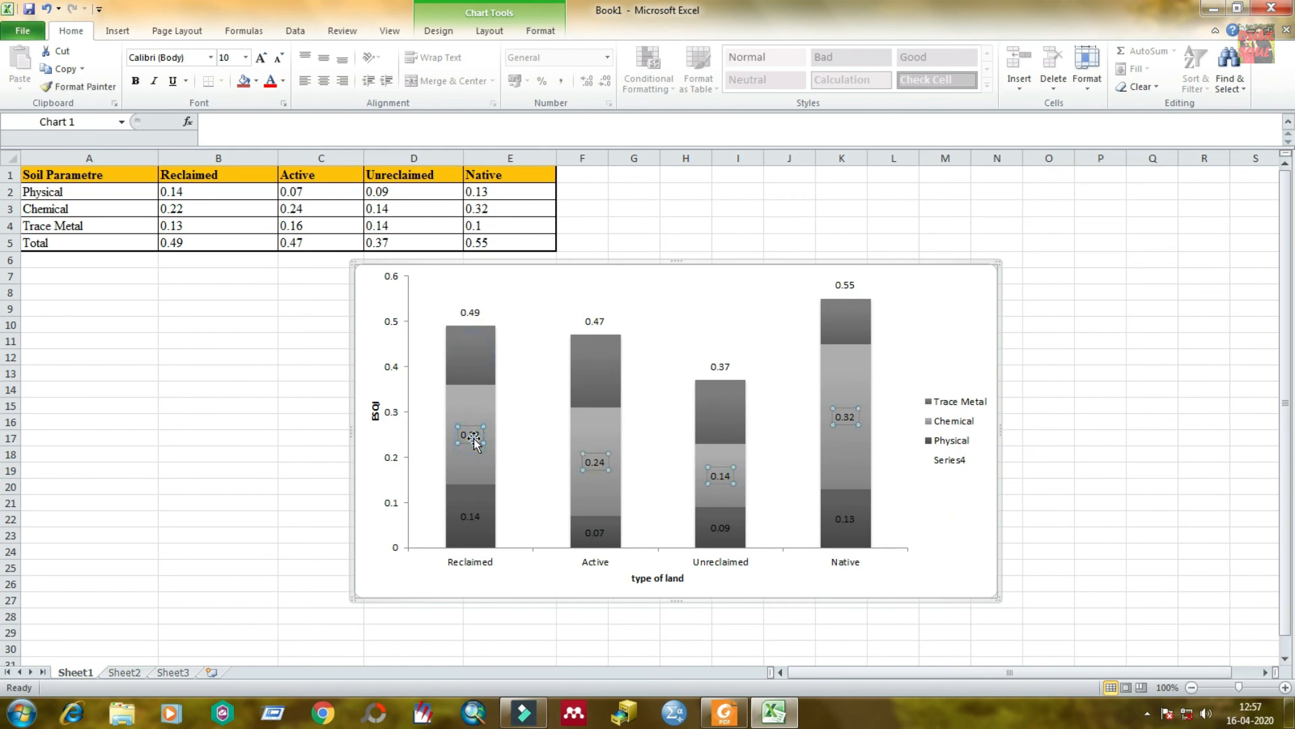
{"action": "key", "text": "Delete"}
{"action": "left_click", "coordinate": [472, 517]}
{"action": "key", "text": "Delete"}
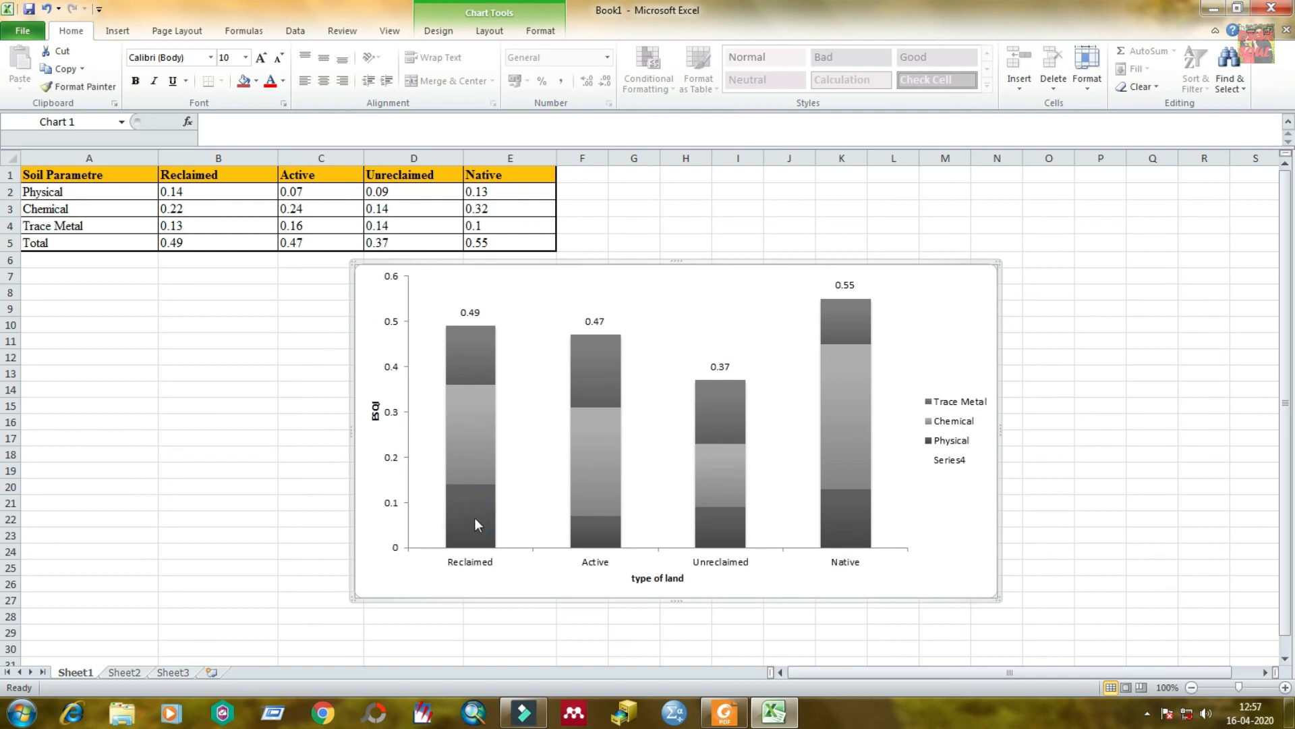
{"action": "left_click", "coordinate": [971, 530]}
Delete the Series4 entry from the chart legend and deselect the chart.
{"action": "left_click", "coordinate": [936, 355]}
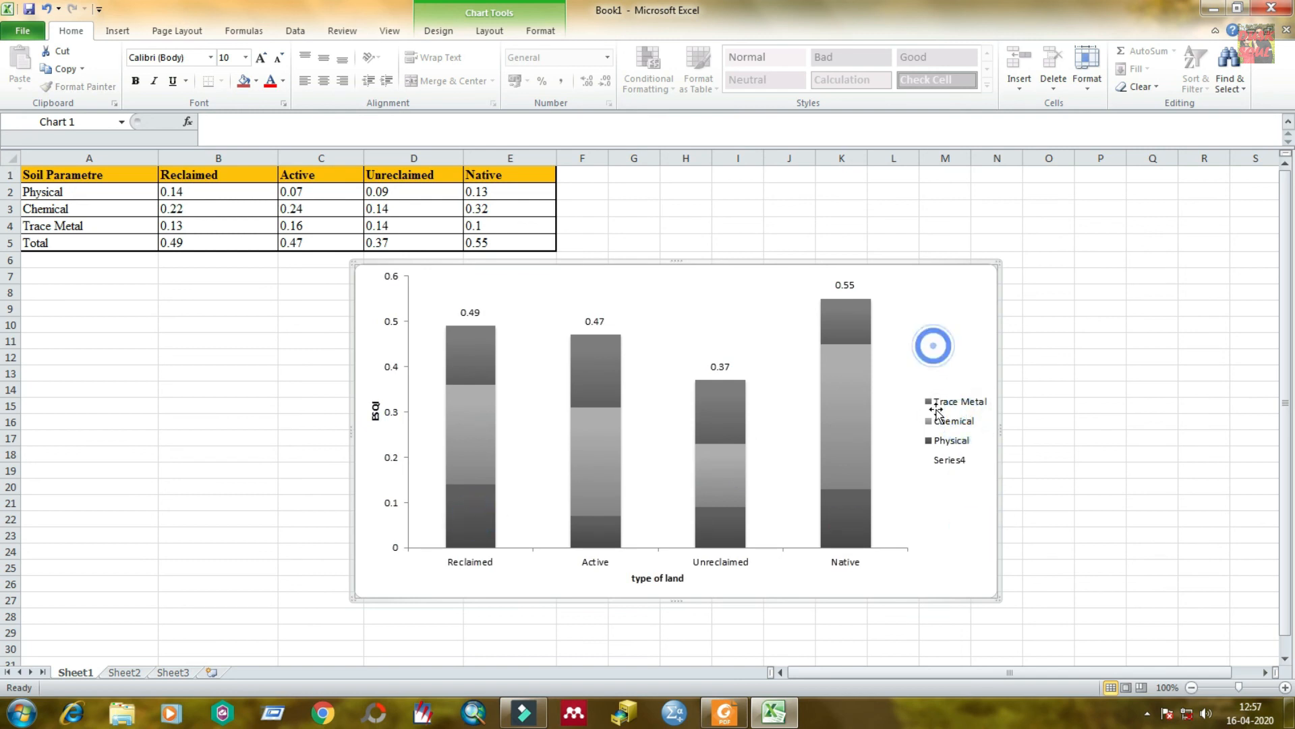
{"action": "left_click", "coordinate": [952, 463]}
{"action": "left_click", "coordinate": [953, 463]}
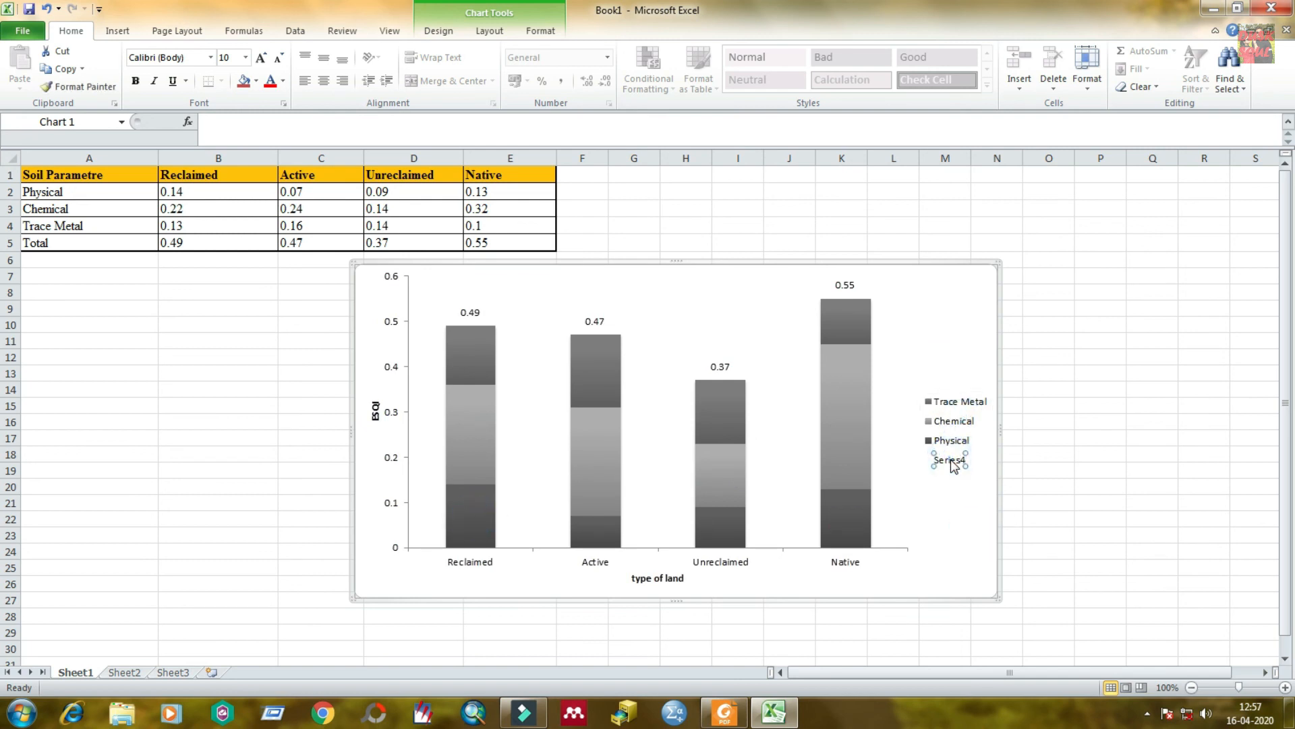
{"action": "key", "text": "Delete"}
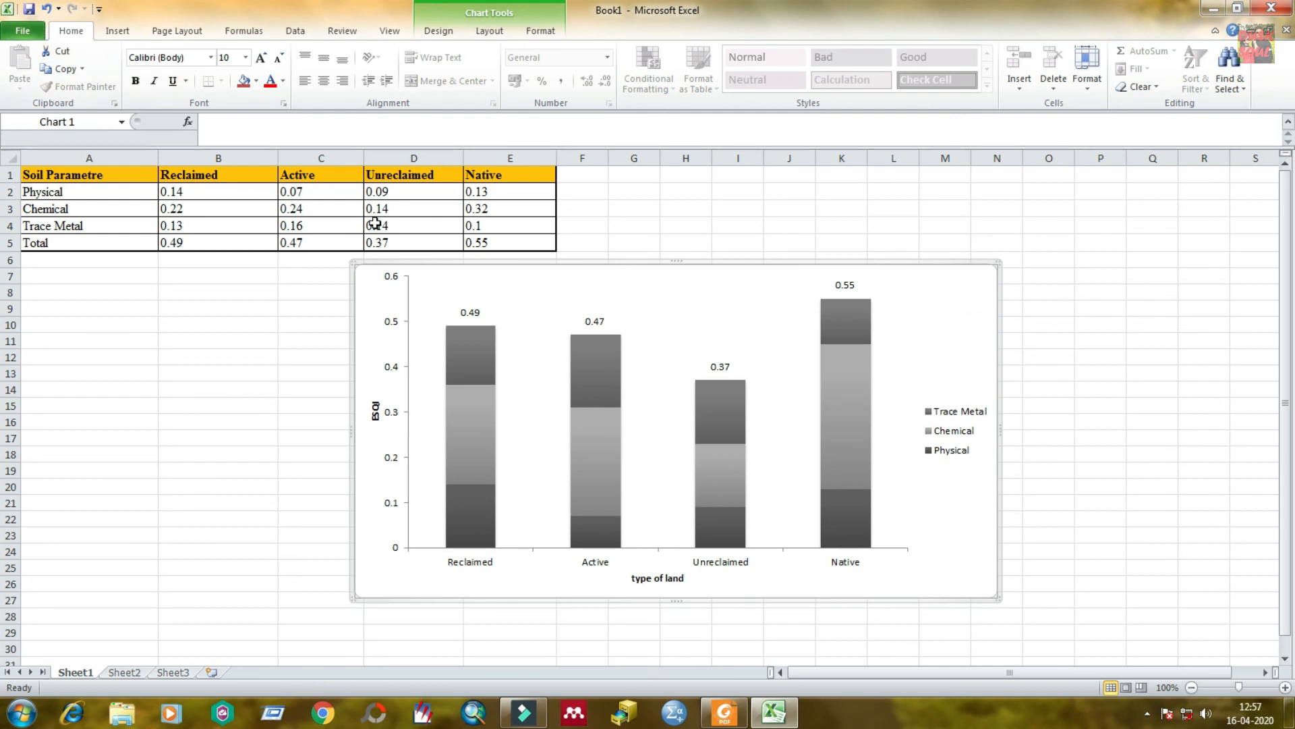
{"action": "left_click", "coordinate": [1121, 404]}
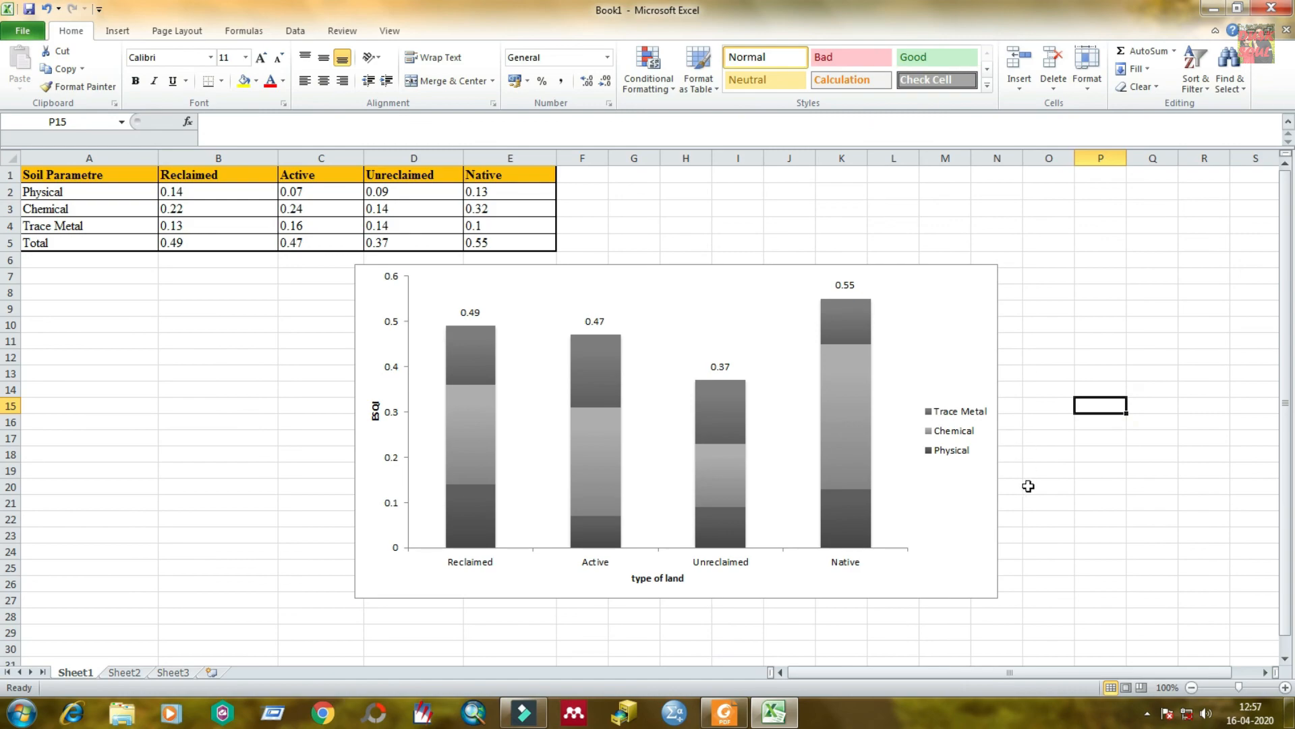